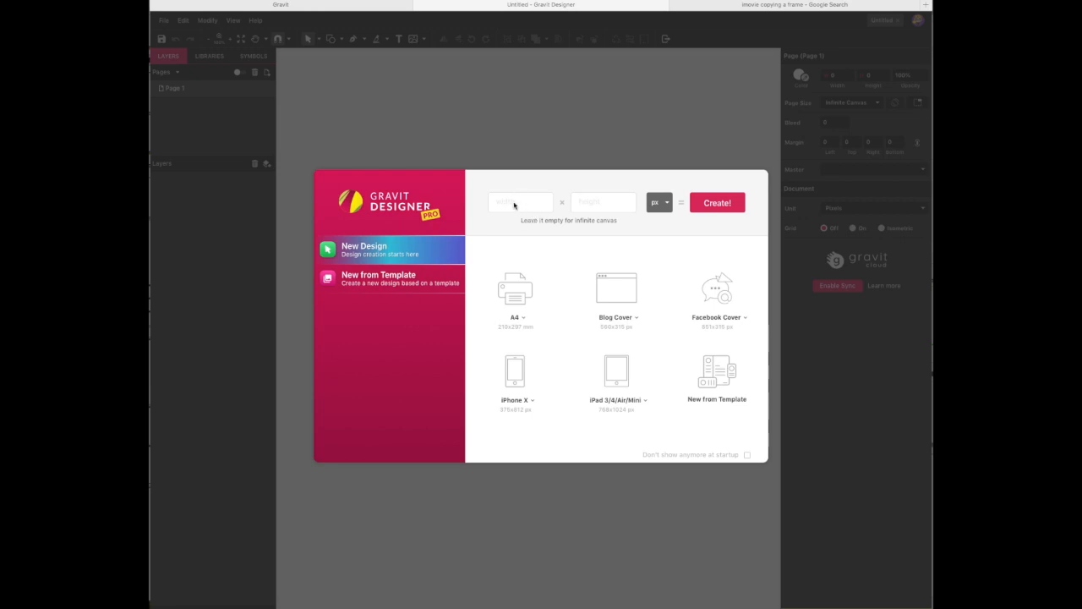
# Create a new 6 × 6 in design and fit the whole page in the view
pyautogui.click(512, 204)
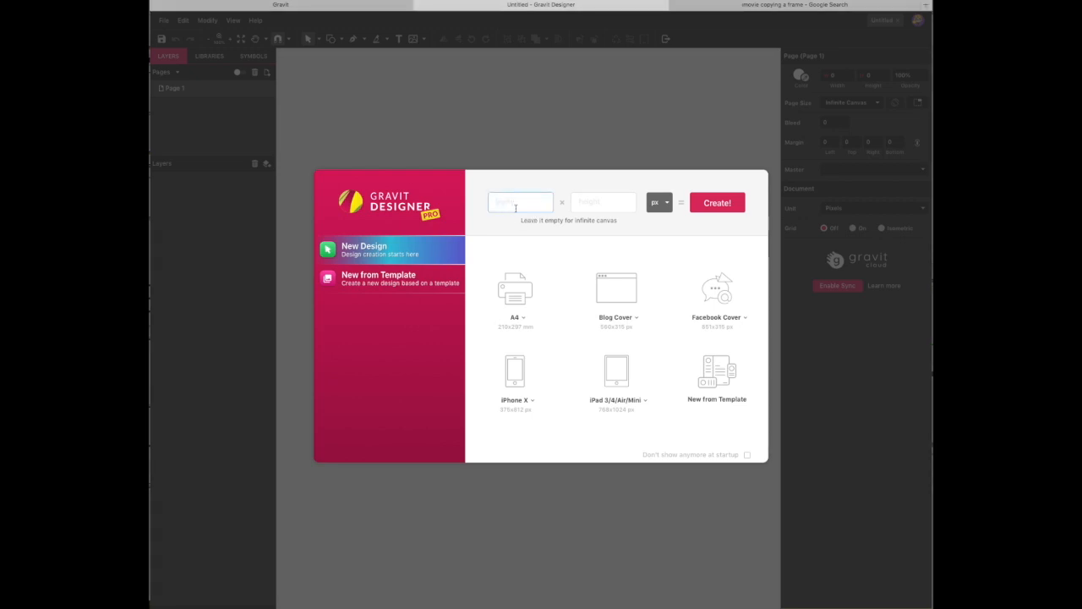
pyautogui.write('6')
pyautogui.press('Tab')
pyautogui.click(659, 203)
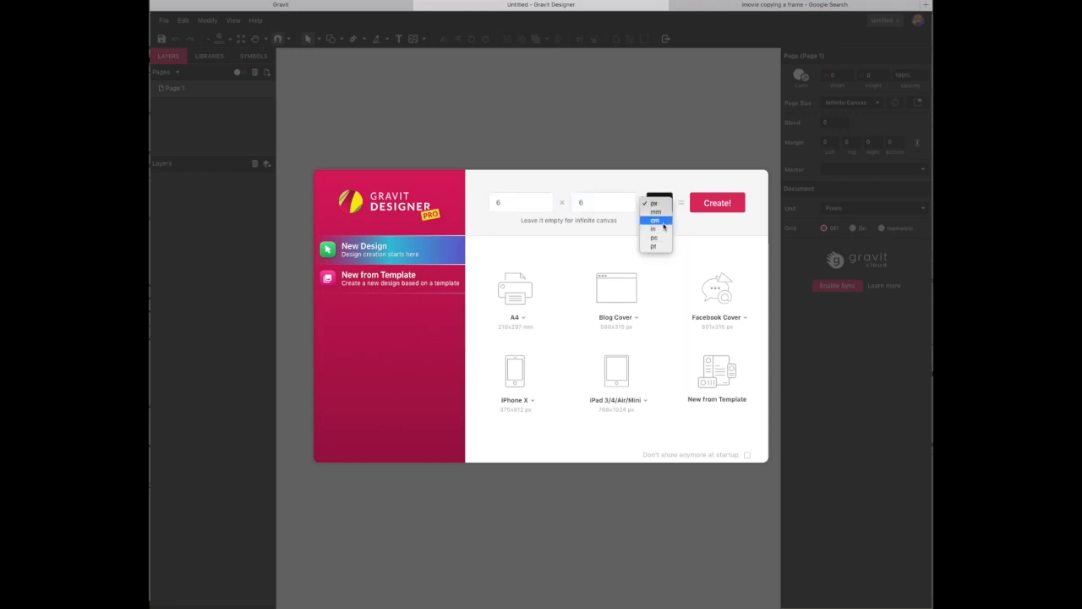
pyautogui.click(661, 230)
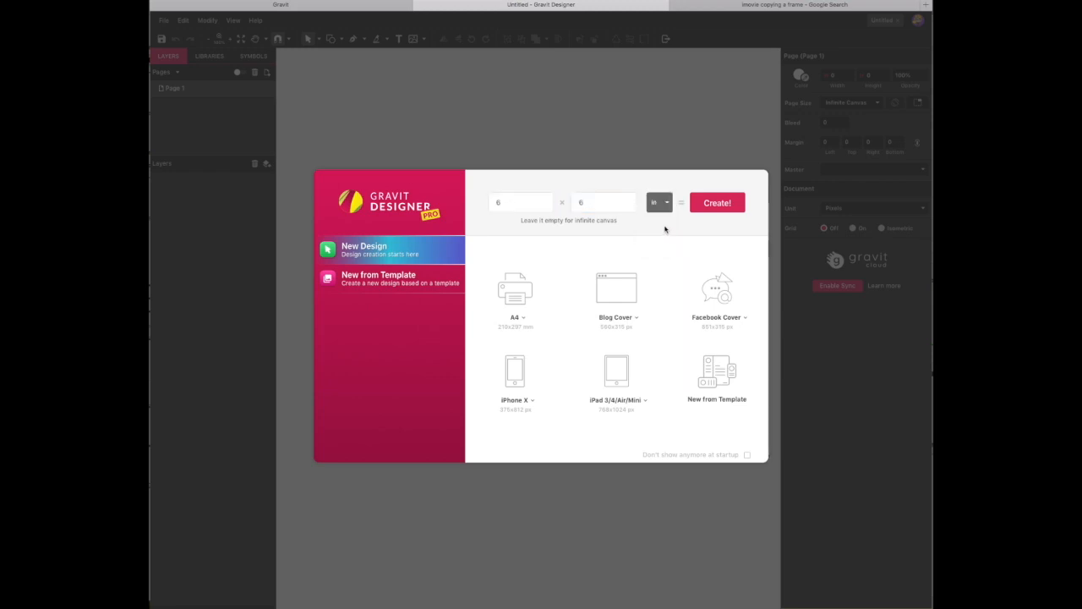
pyautogui.click(717, 204)
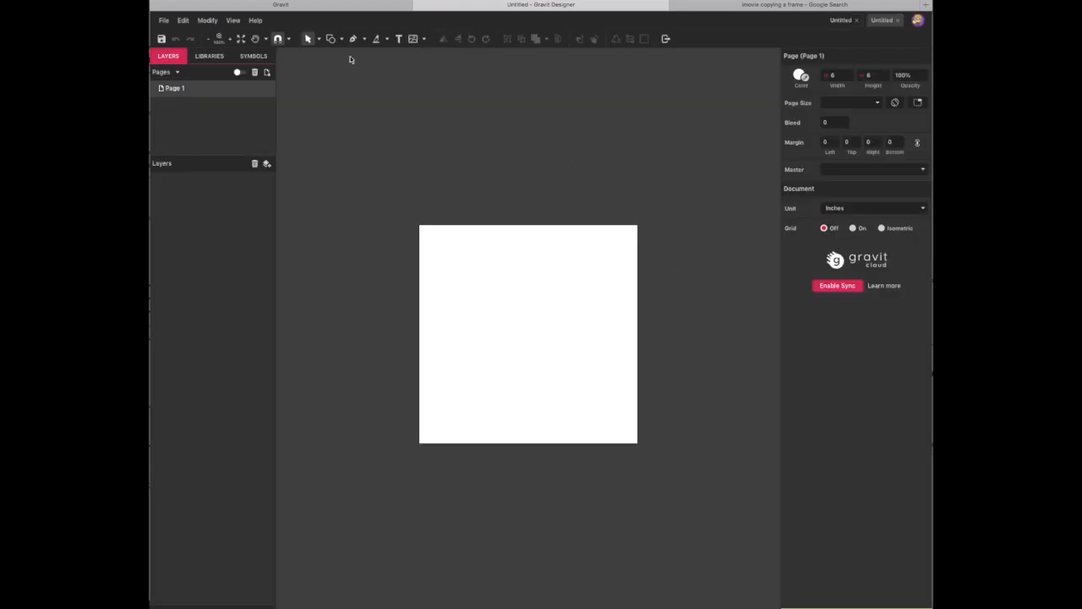
pyautogui.click(232, 20)
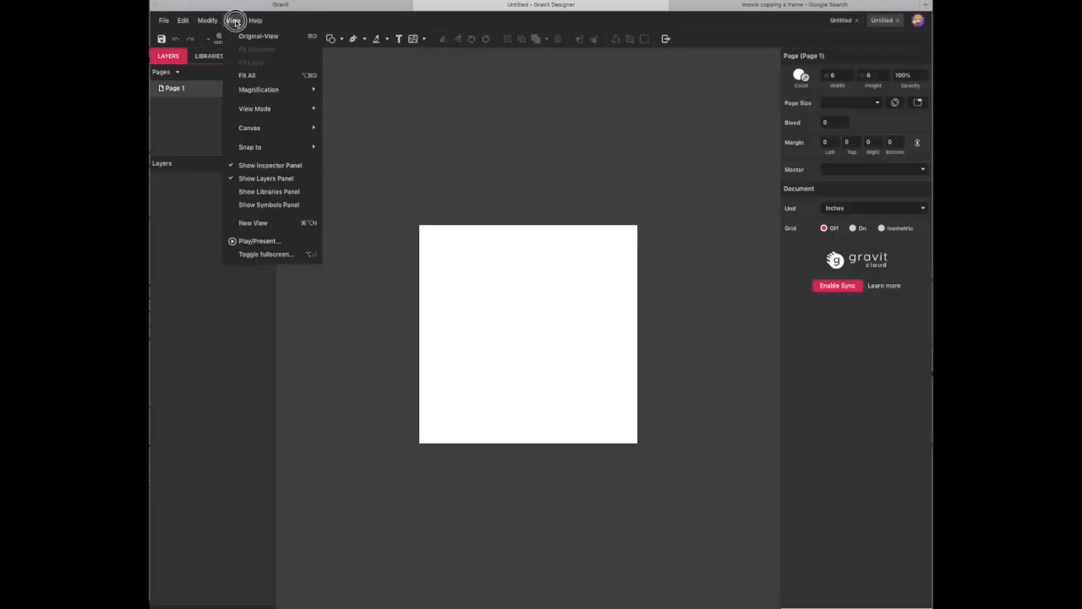
pyautogui.click(249, 75)
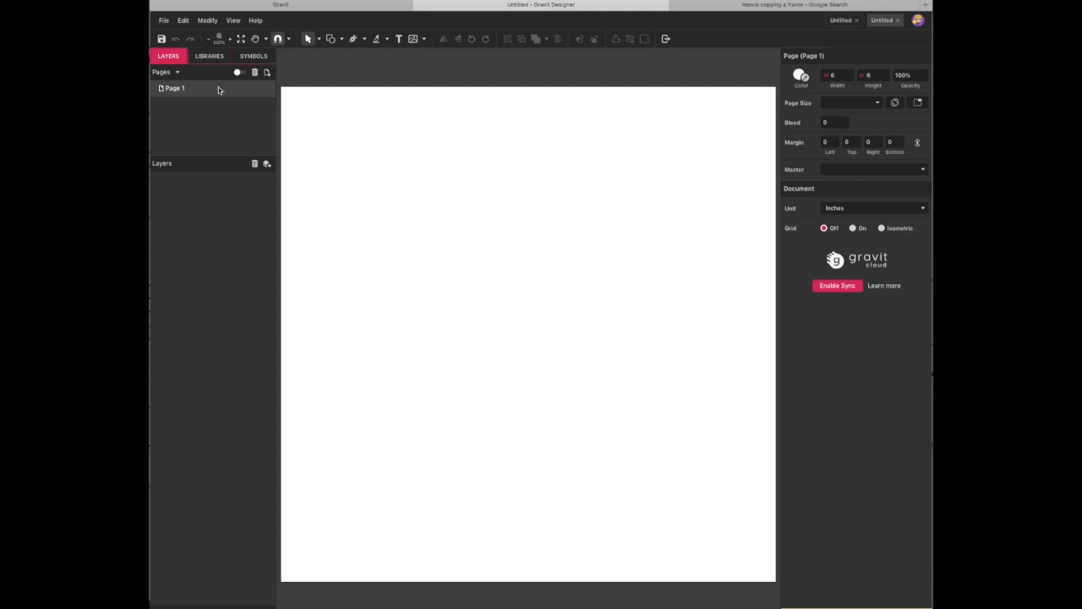
# Choose Dark Theme as the interface theme in the settings and save the changes
pyautogui.click(186, 21)
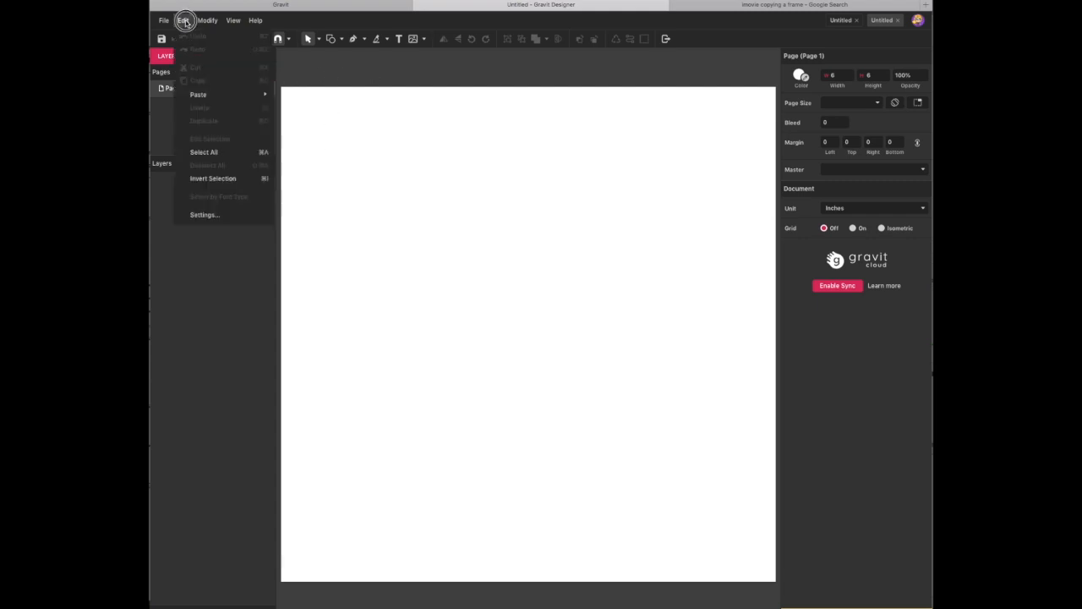
pyautogui.click(209, 217)
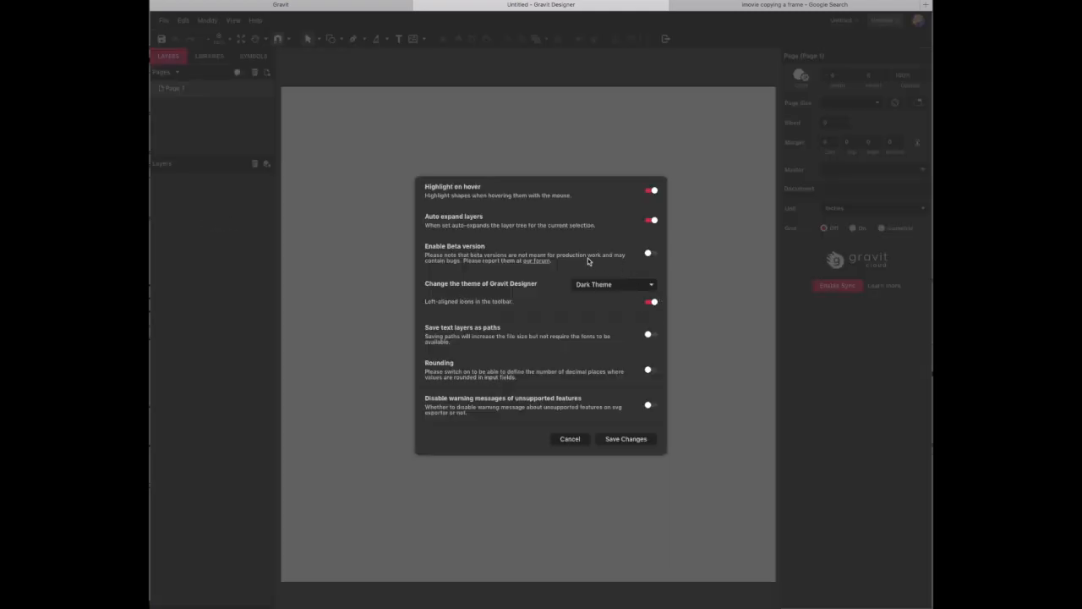
pyautogui.click(635, 284)
pyautogui.click(609, 310)
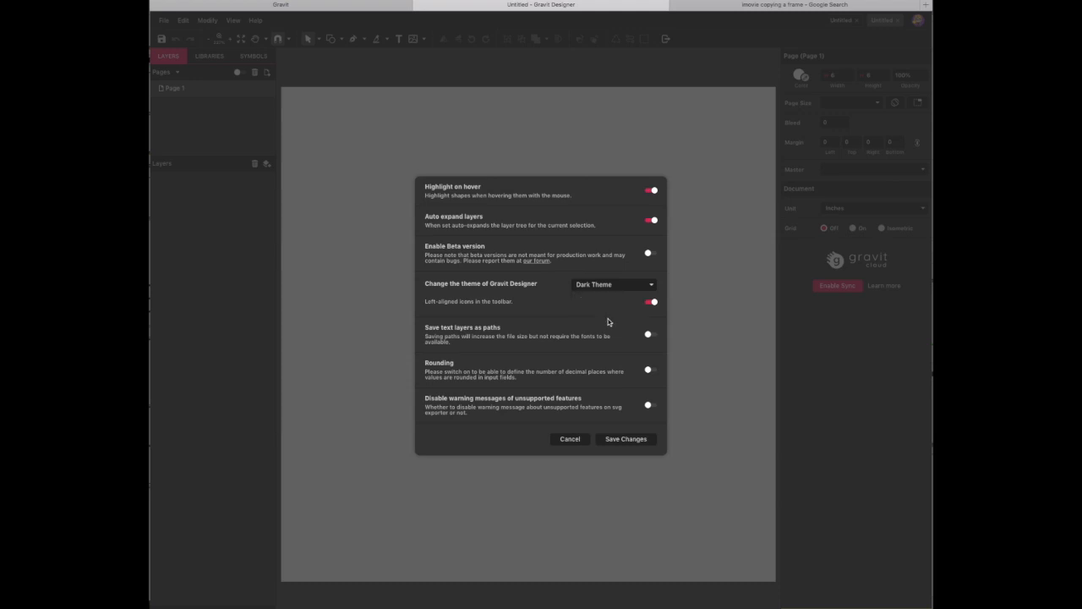
pyautogui.click(625, 438)
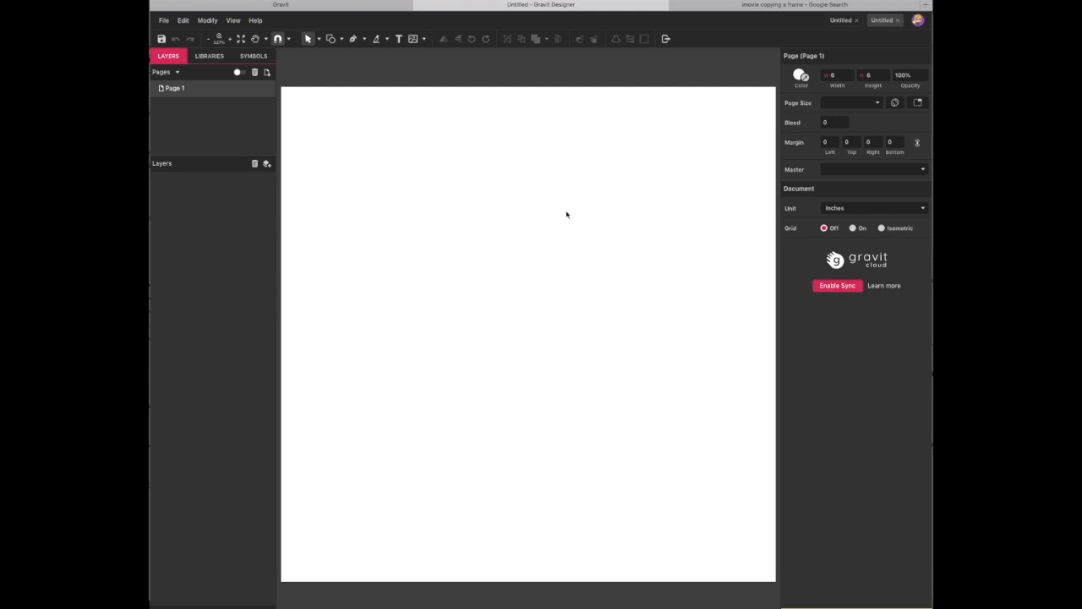
pyautogui.click(317, 39)
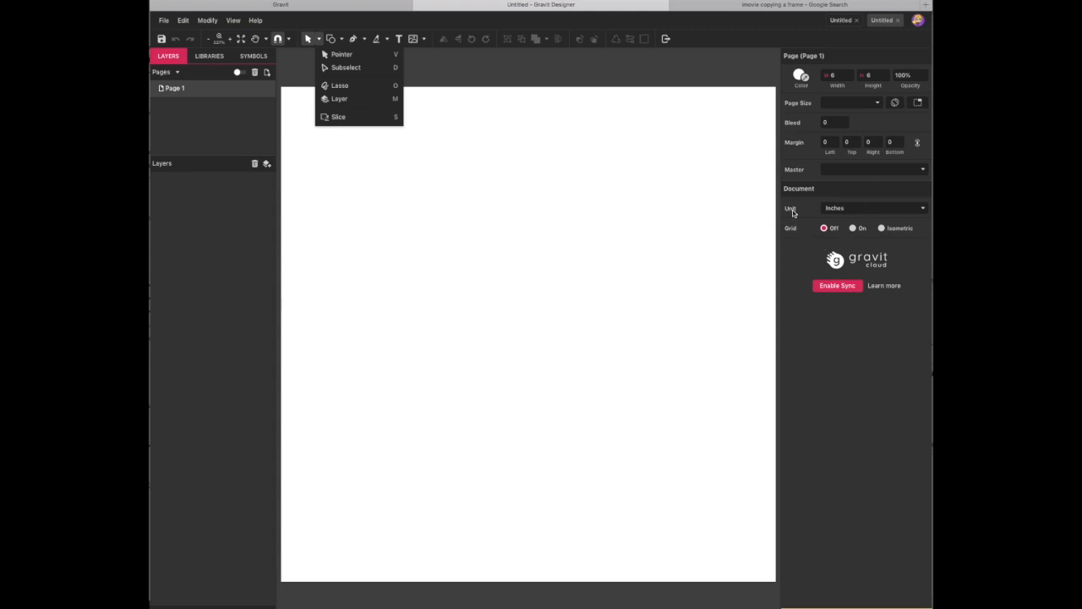
pyautogui.click(418, 77)
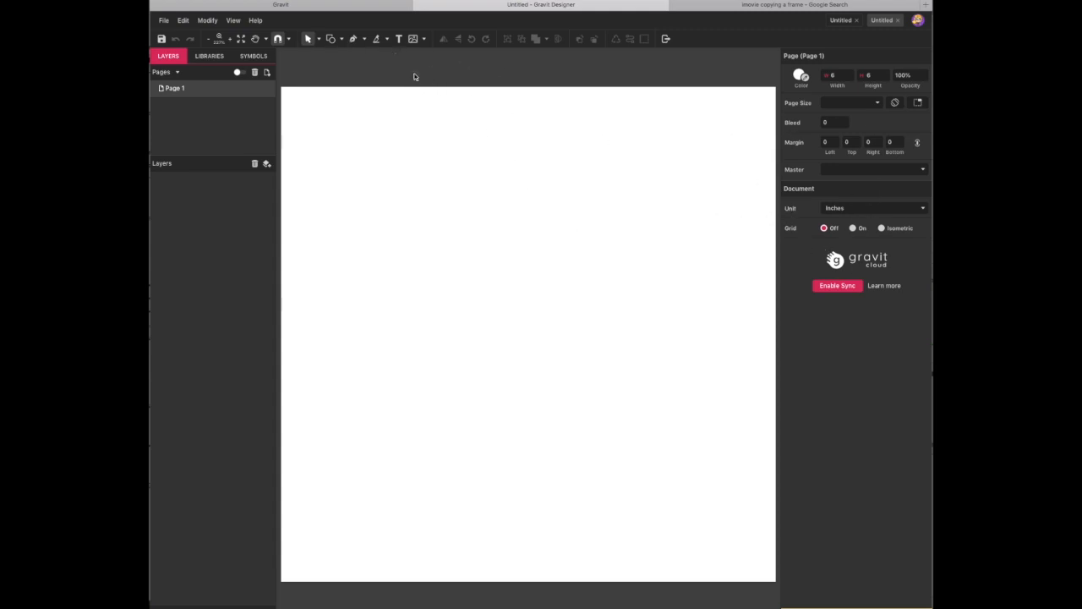
# Draw a closed nine-point shape about 4 × 2.9 in mid-page with the Pen tool and fill it with red #AE1C1C
pyautogui.click(353, 39)
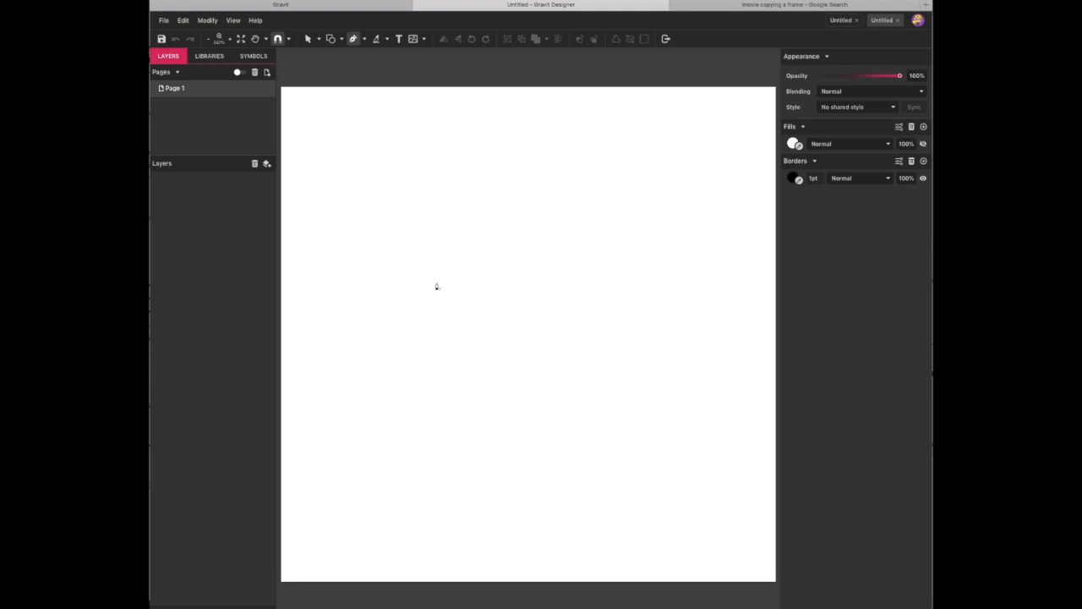
pyautogui.click(385, 257)
pyautogui.click(458, 203)
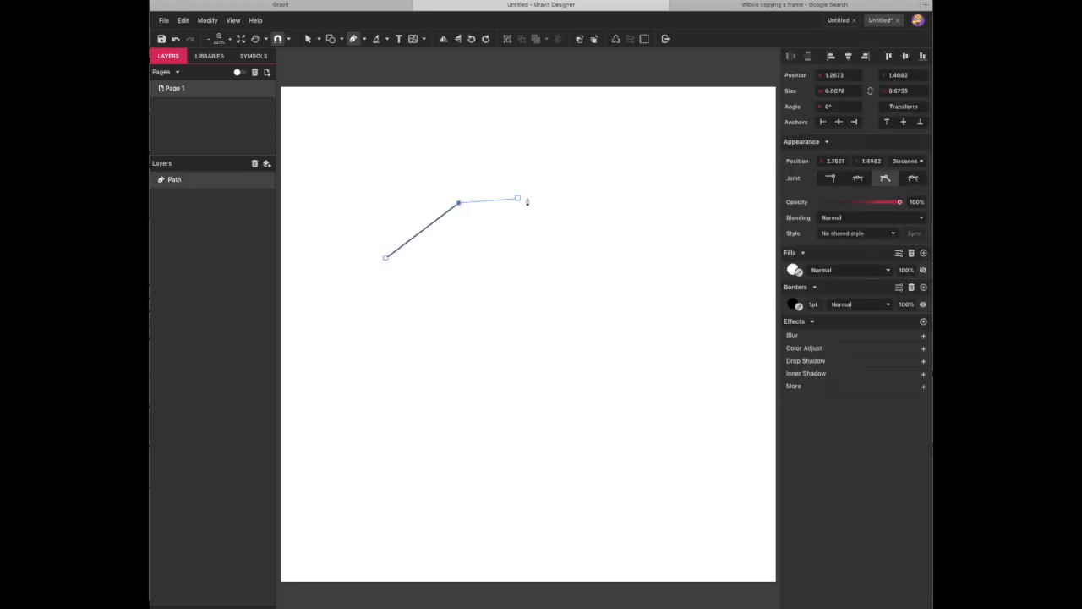
pyautogui.click(568, 200)
pyautogui.click(662, 275)
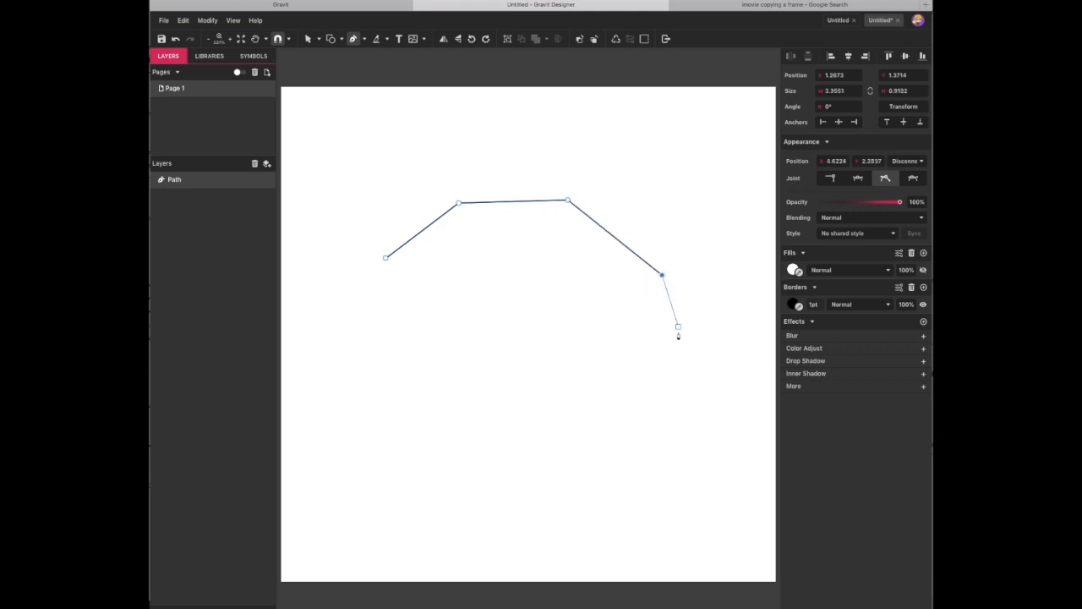
pyautogui.click(676, 378)
pyautogui.click(607, 431)
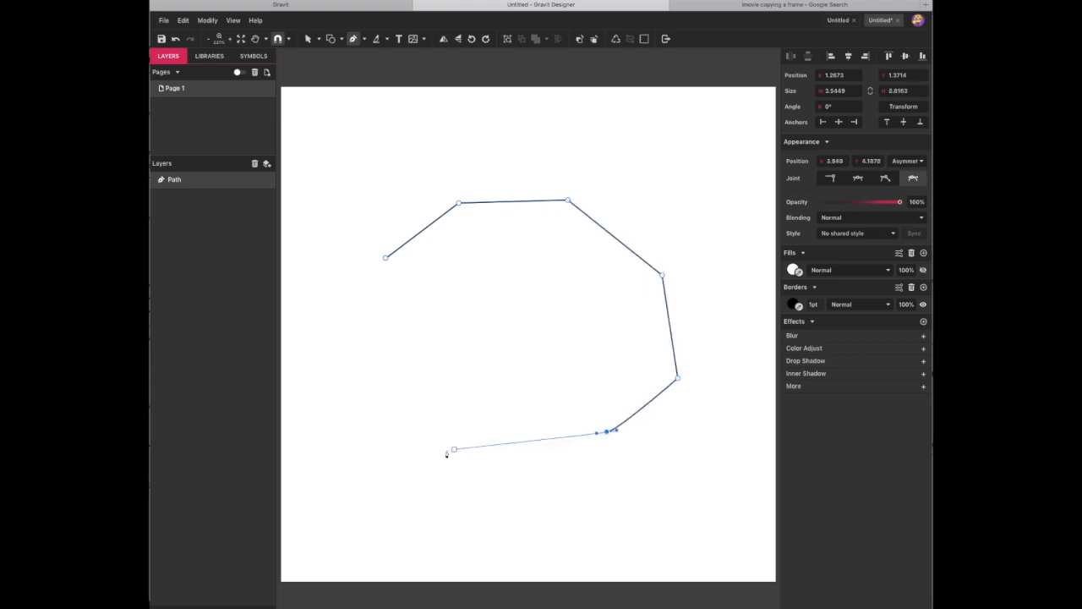
pyautogui.click(423, 439)
pyautogui.click(367, 381)
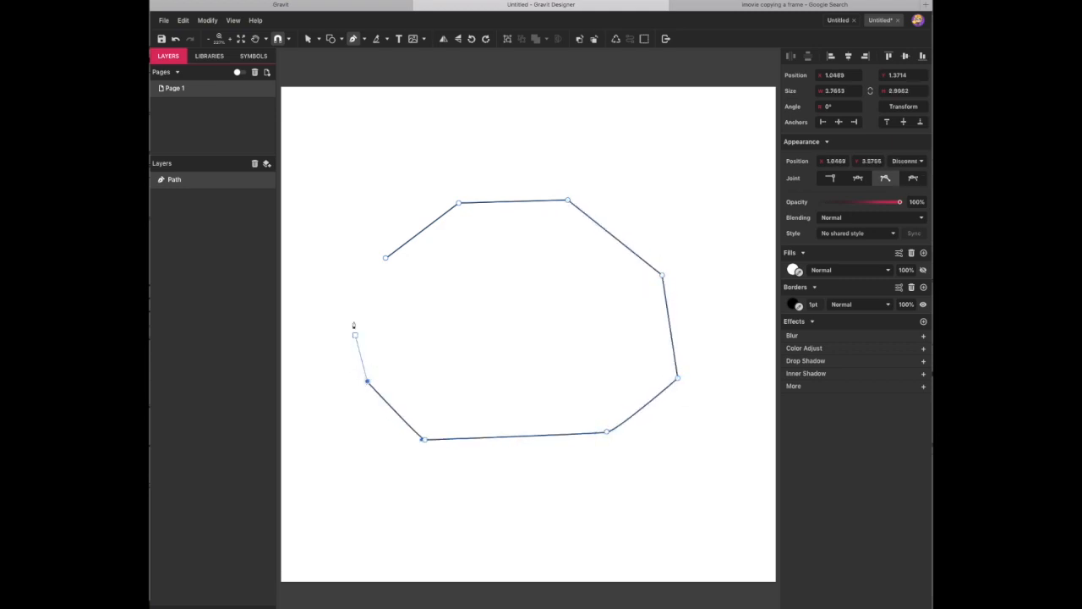
pyautogui.click(347, 316)
pyautogui.click(386, 258)
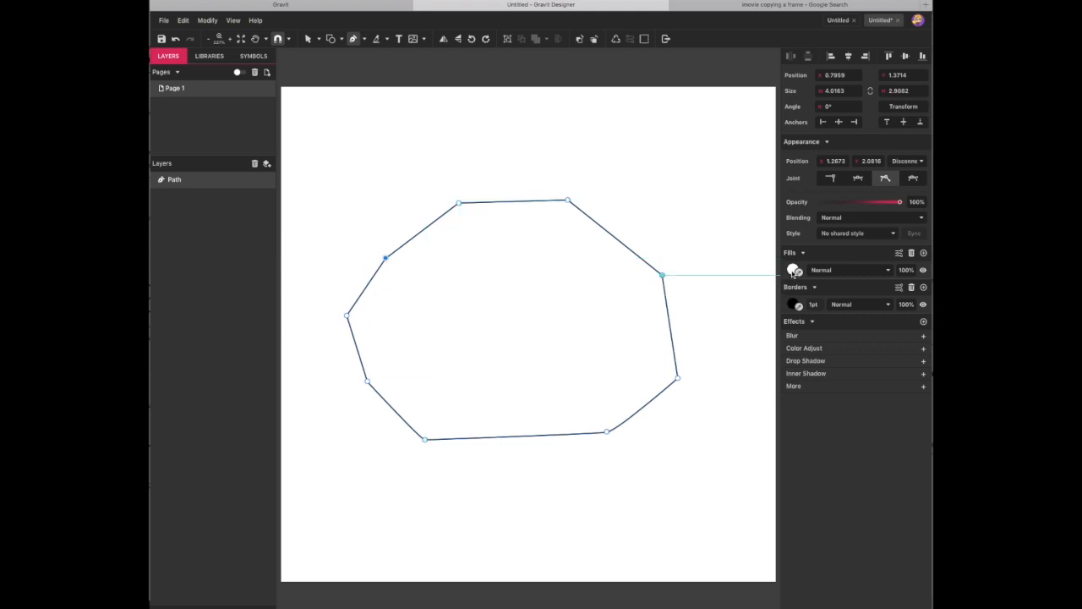
pyautogui.click(793, 270)
pyautogui.click(892, 315)
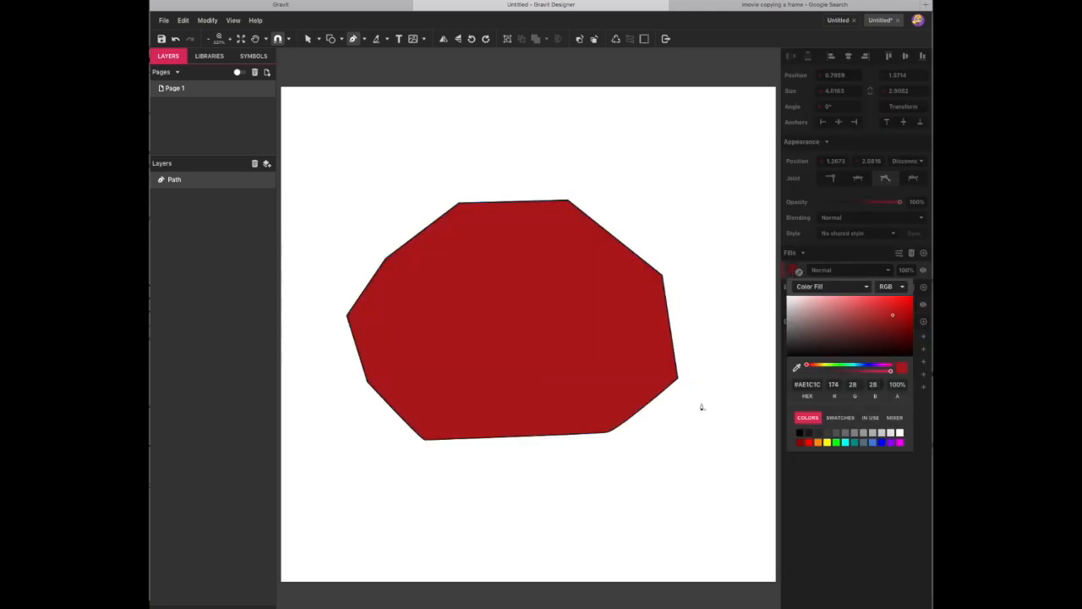
# Bend the red shape's top edge and the sloping edge left of it slightly outward with the Subselect tool
pyautogui.click(320, 40)
pyautogui.click(334, 68)
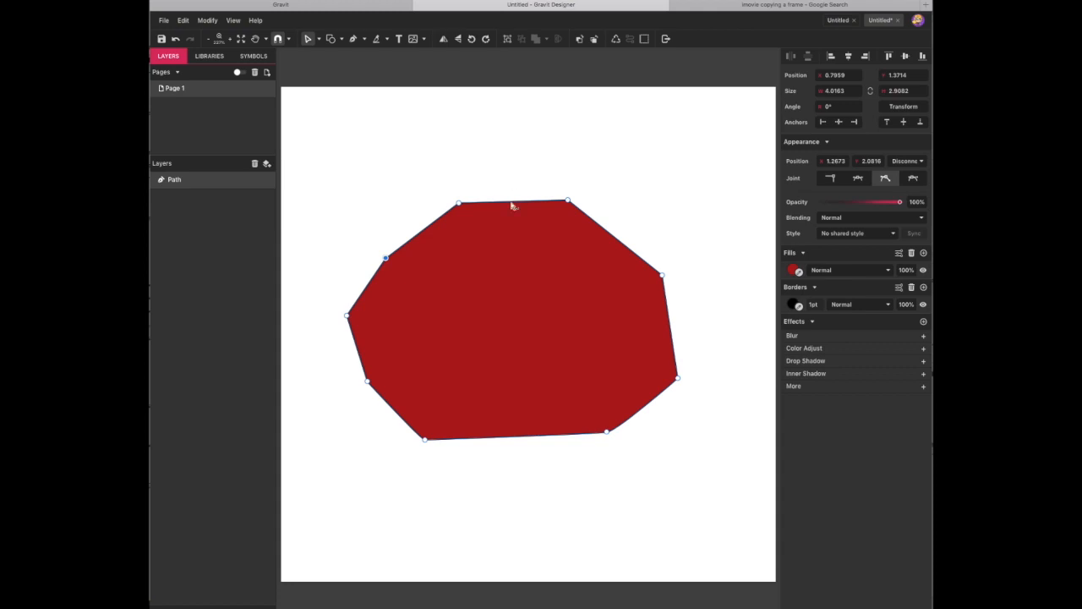
pyautogui.moveTo(512, 204); pyautogui.dragTo(512, 197)
pyautogui.moveTo(416, 233); pyautogui.dragTo(416, 231)
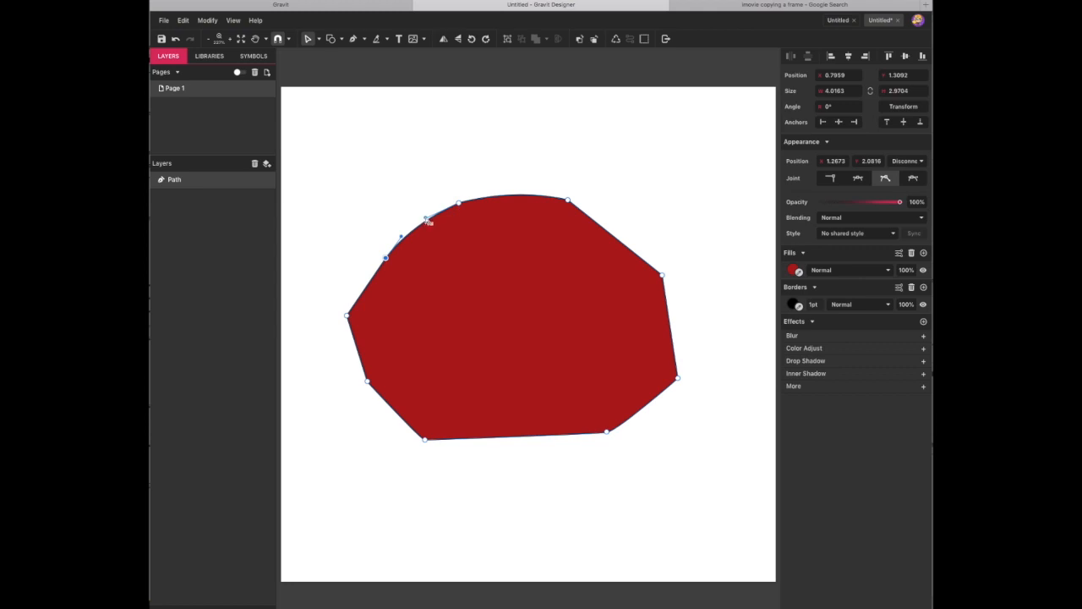
pyautogui.moveTo(427, 219)
pyautogui.mouseDown()
pyautogui.moveTo(439, 164)
pyautogui.moveTo(423, 216)
pyautogui.mouseUp()
# Curve the short upper-left and lower-left edges inward and the left and bottom edges outward
pyautogui.moveTo(365, 285); pyautogui.dragTo(391, 292)
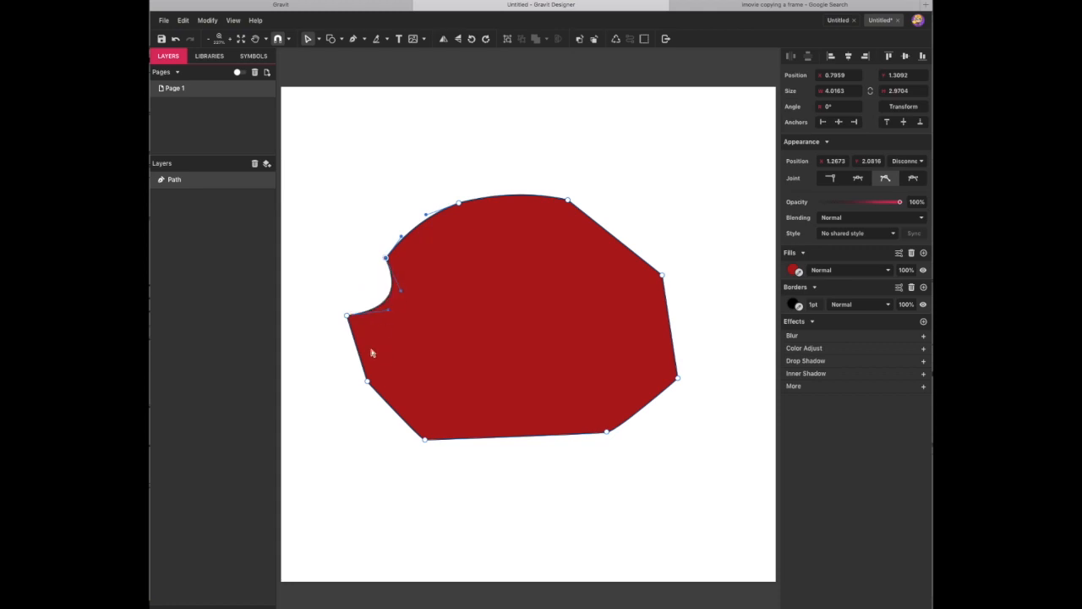
pyautogui.moveTo(358, 353); pyautogui.dragTo(322, 354)
pyautogui.moveTo(394, 412); pyautogui.dragTo(406, 382)
pyautogui.moveTo(500, 437); pyautogui.dragTo(508, 477)
pyautogui.moveTo(635, 407); pyautogui.dragTo(634, 408)
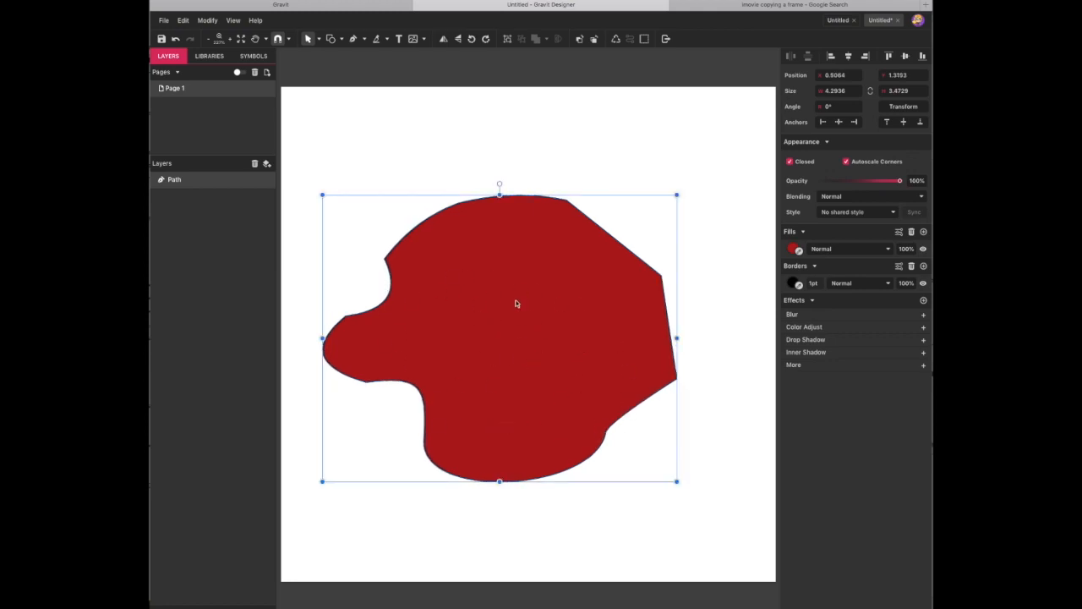
# With Subselect, curve the lower-right, upper-right and sloping upper-left edges inward, and the right and top edges outward
pyautogui.click(319, 39)
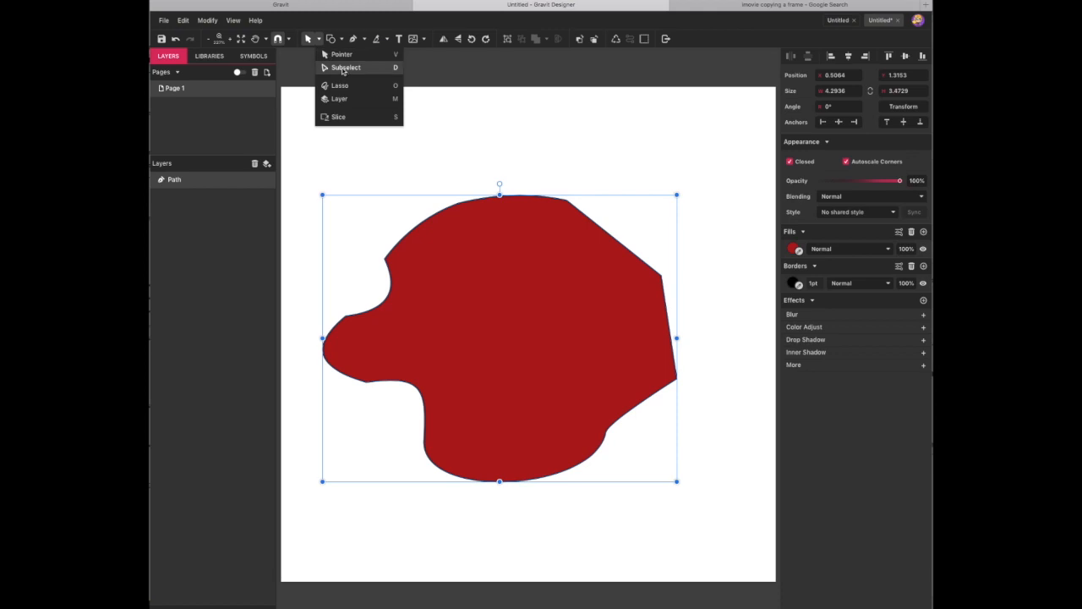
pyautogui.click(338, 71)
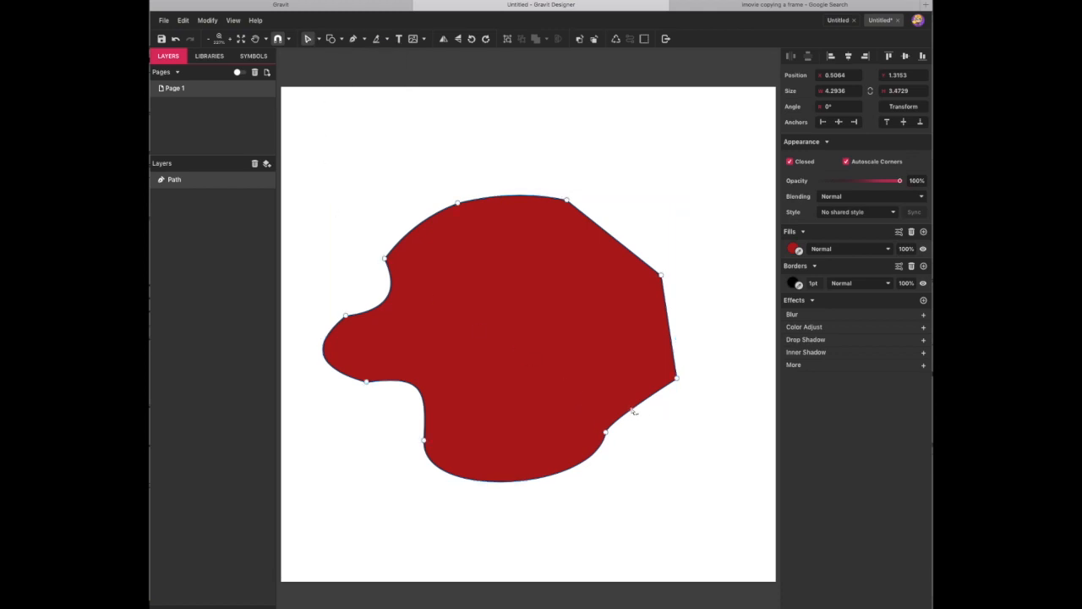
pyautogui.moveTo(636, 412); pyautogui.dragTo(626, 398)
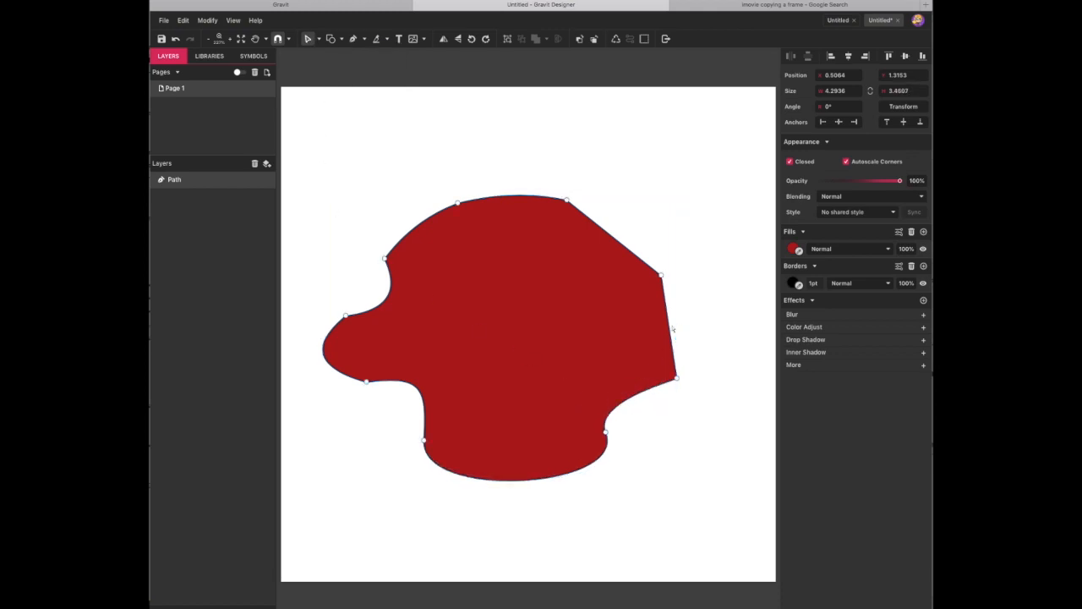
pyautogui.moveTo(672, 328); pyautogui.dragTo(709, 321)
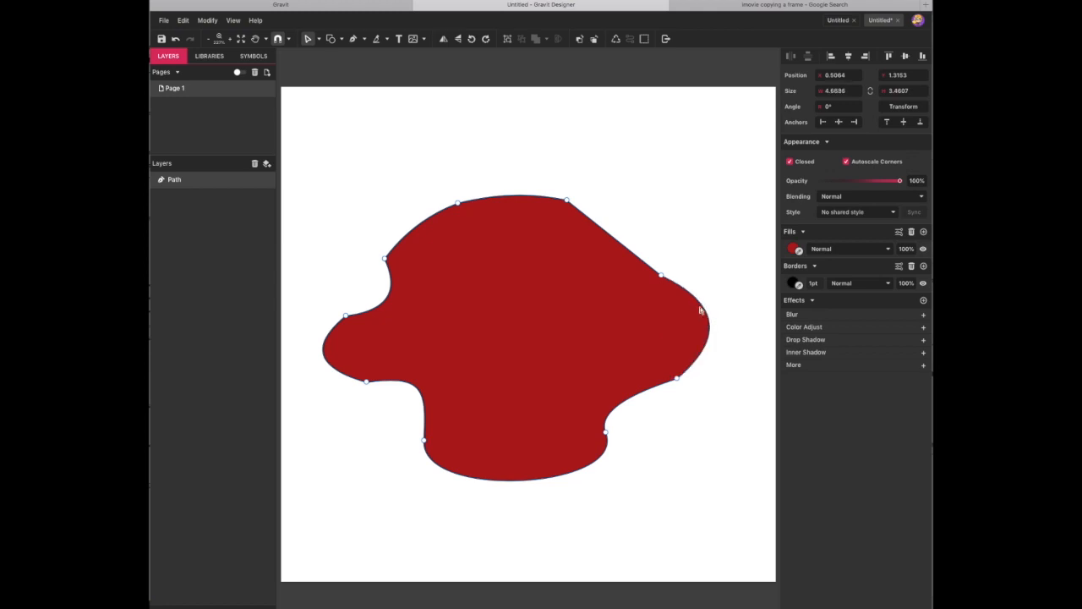
pyautogui.moveTo(611, 240); pyautogui.dragTo(581, 256)
pyautogui.moveTo(521, 199); pyautogui.dragTo(529, 149)
pyautogui.moveTo(412, 234); pyautogui.dragTo(457, 267)
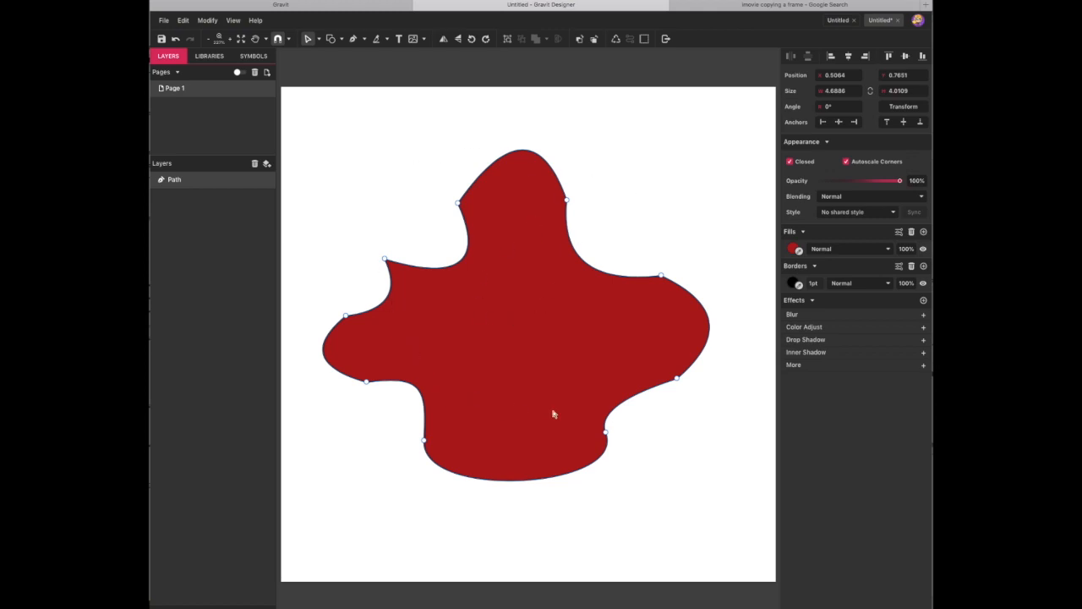
# Adjust both handles of the Disconnected anchor at the left base of the top lobe independently
pyautogui.click(457, 203)
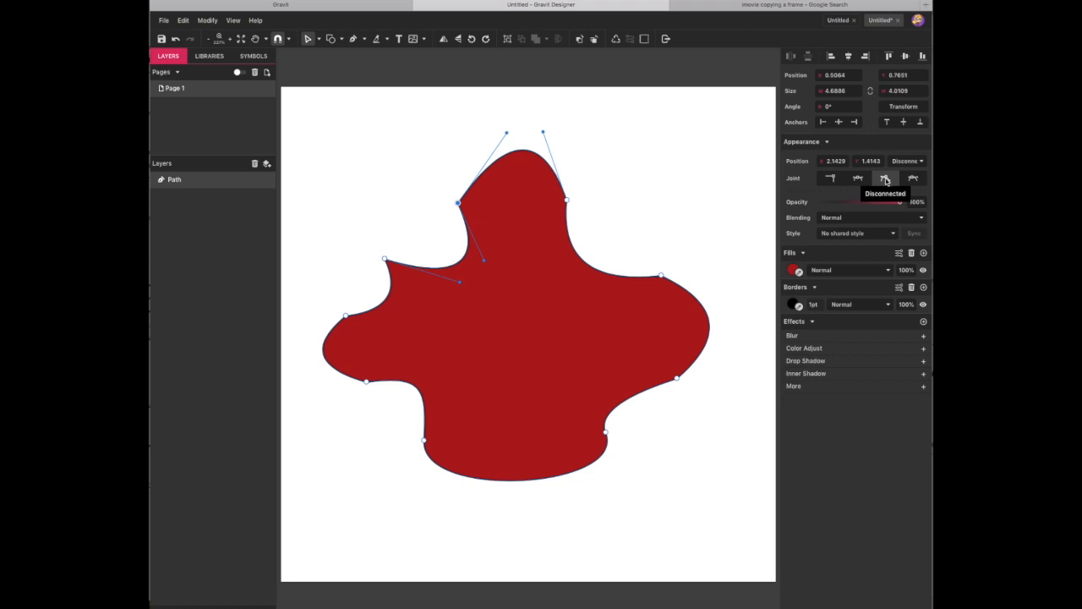
pyautogui.moveTo(506, 133)
pyautogui.mouseDown()
pyautogui.moveTo(447, 116)
pyautogui.moveTo(500, 125)
pyautogui.mouseUp()
pyautogui.moveTo(483, 260)
pyautogui.mouseDown()
pyautogui.moveTo(499, 241)
pyautogui.moveTo(487, 261)
pyautogui.mouseUp()
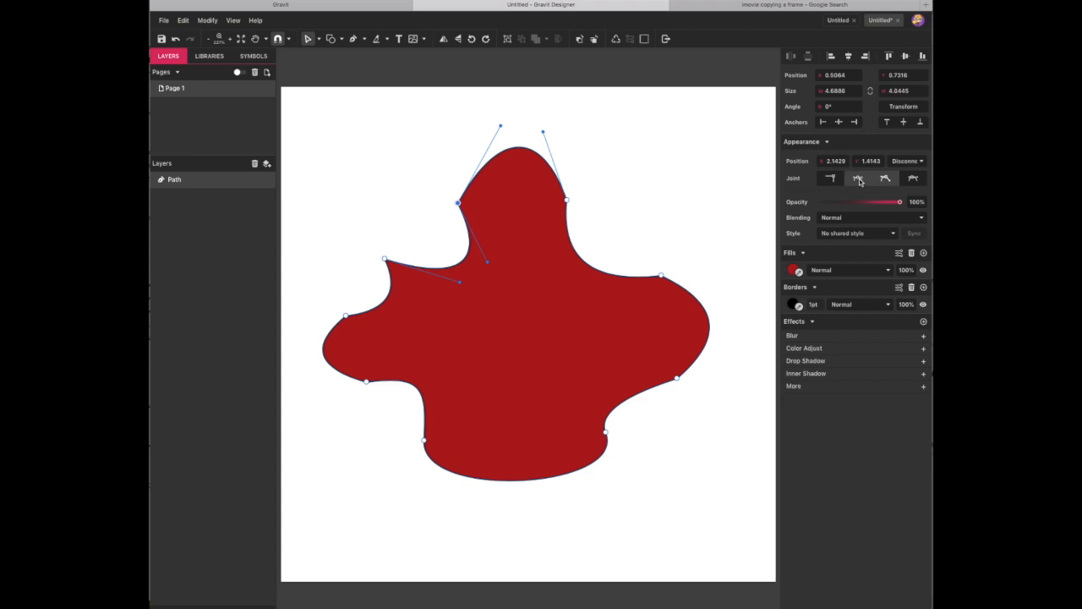
# Make that anchor's joint Mirrored, move it up-left to about 1.86, 1.05 in, shorten its handles, and nudge the anchor below it left
pyautogui.click(857, 180)
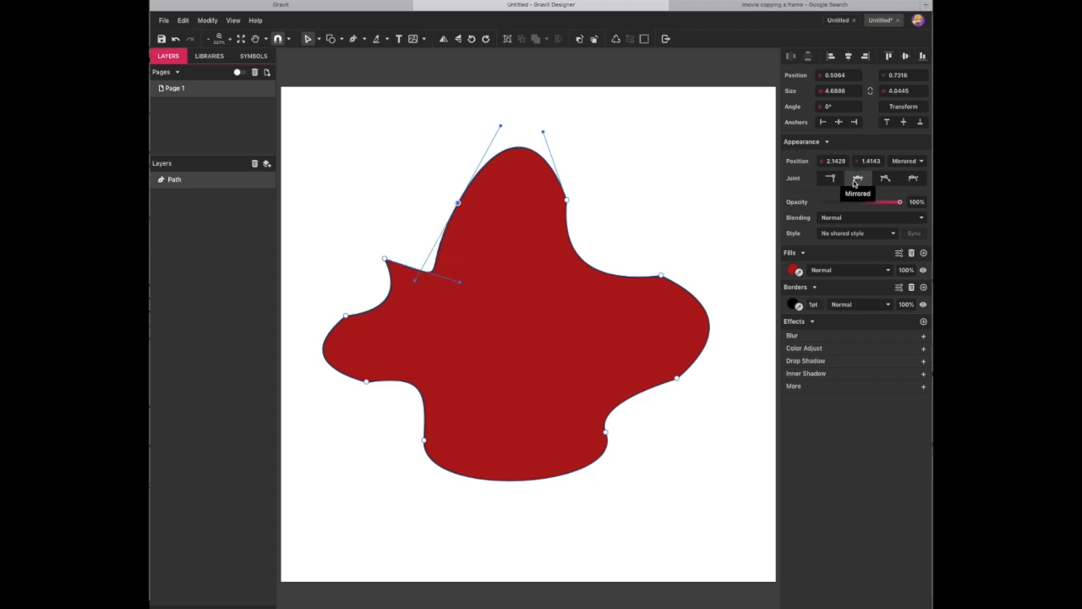
pyautogui.moveTo(458, 205); pyautogui.dragTo(427, 179)
pyautogui.moveTo(385, 259)
pyautogui.mouseDown()
pyautogui.moveTo(389, 239)
pyautogui.moveTo(377, 258)
pyautogui.mouseUp()
pyautogui.click(427, 181)
pyautogui.moveTo(472, 102); pyautogui.dragTo(457, 143)
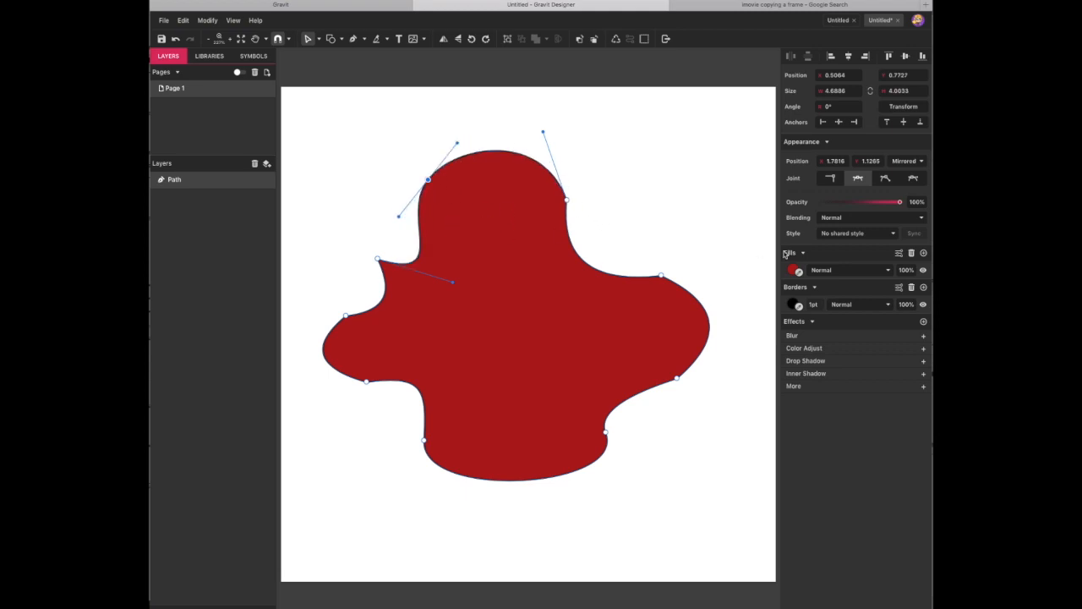
pyautogui.moveTo(428, 180)
pyautogui.mouseDown()
pyautogui.moveTo(405, 167)
pyautogui.moveTo(433, 173)
pyautogui.mouseUp()
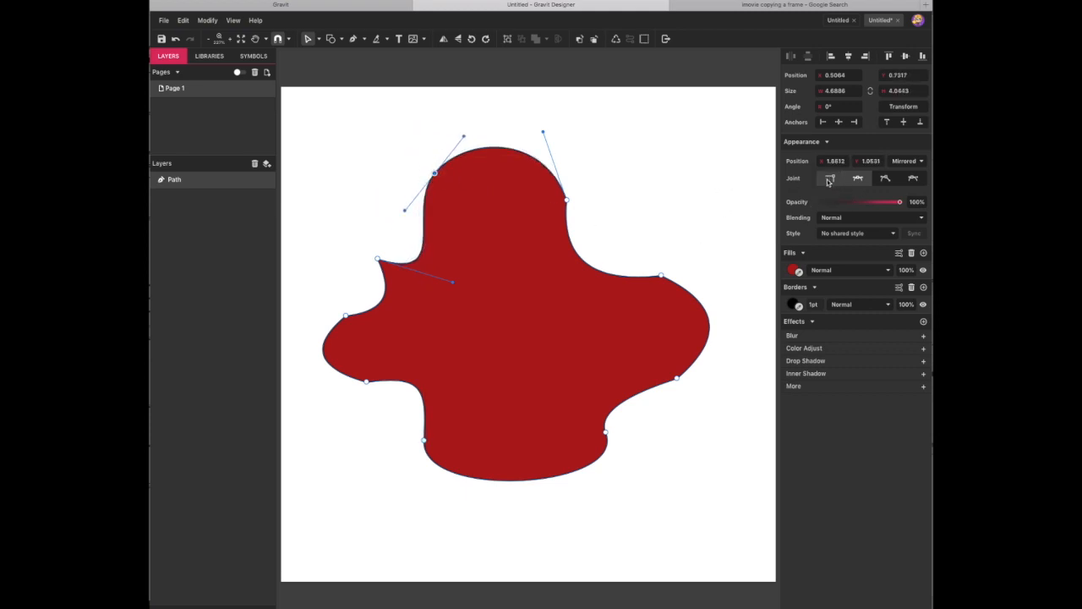
# Change the anchor right of the top lobe to a Straight joint and move it to about 3.64, 1.37 in
pyautogui.click(567, 199)
pyautogui.click(832, 180)
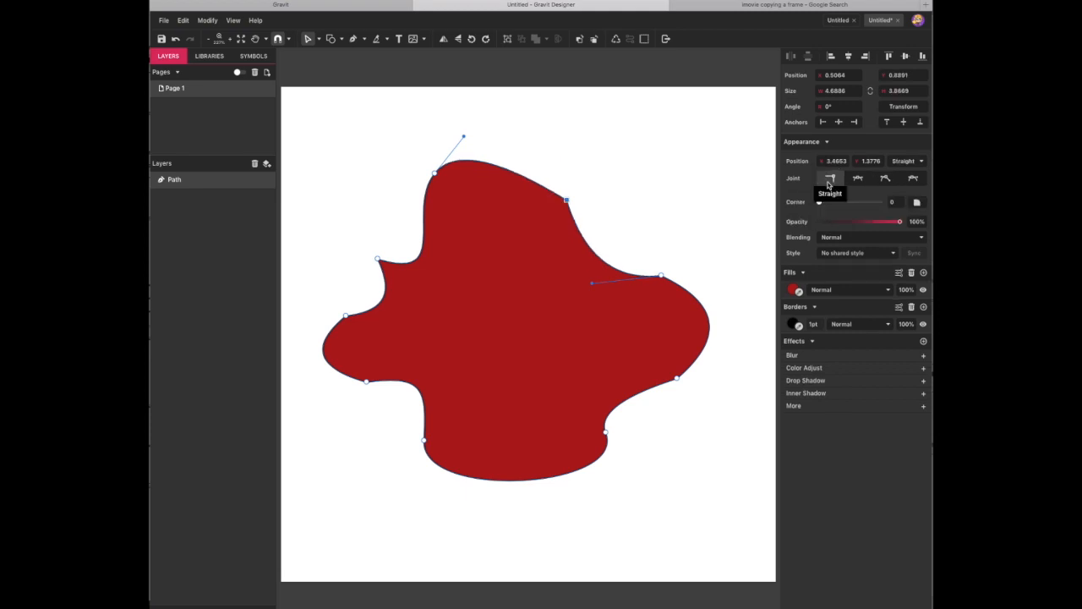
pyautogui.moveTo(567, 200)
pyautogui.mouseDown()
pyautogui.moveTo(586, 173)
pyautogui.moveTo(581, 202)
pyautogui.mouseUp()
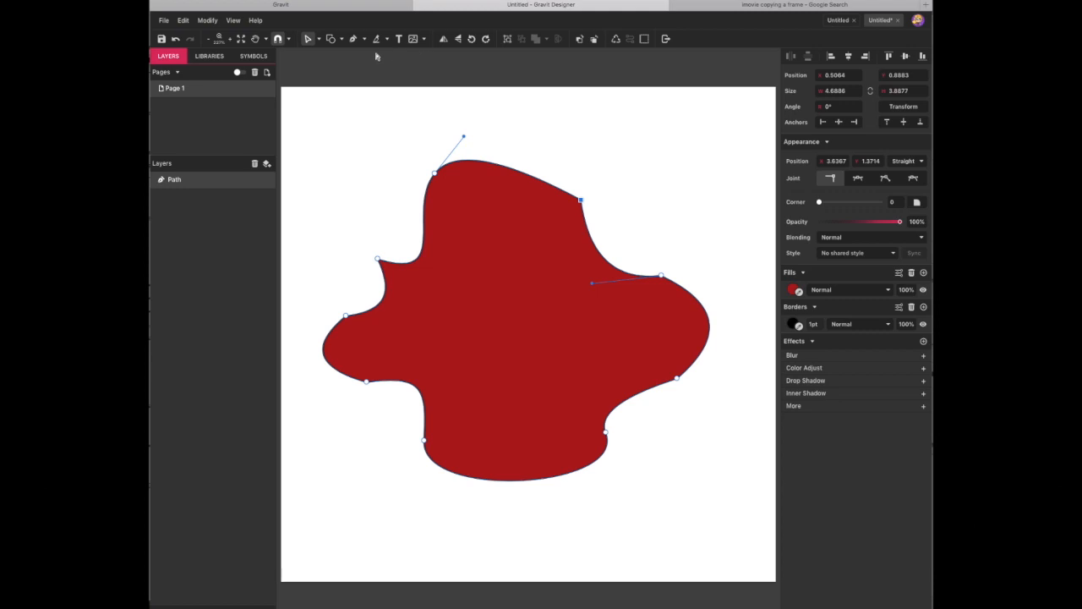
# Select the whole red path as an object and delete it from the page
pyautogui.click(318, 41)
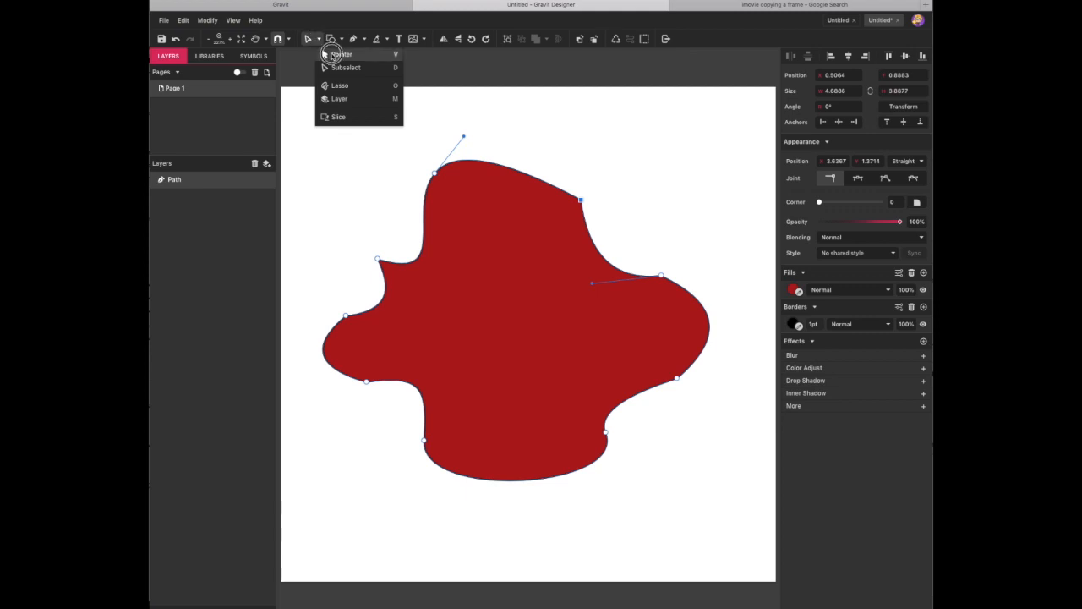
pyautogui.click(332, 55)
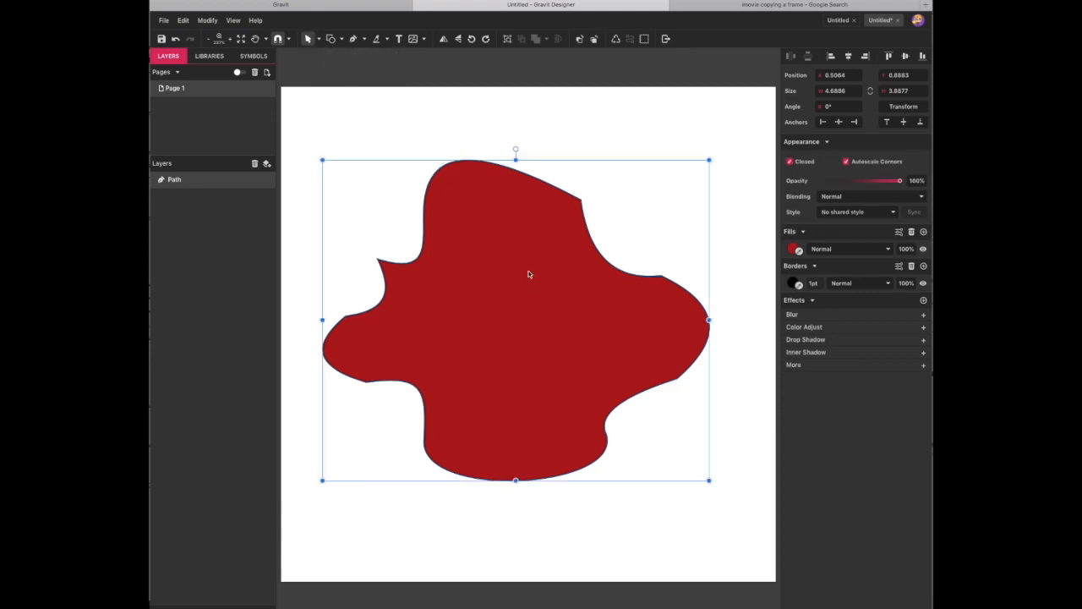
pyautogui.press('Delete')
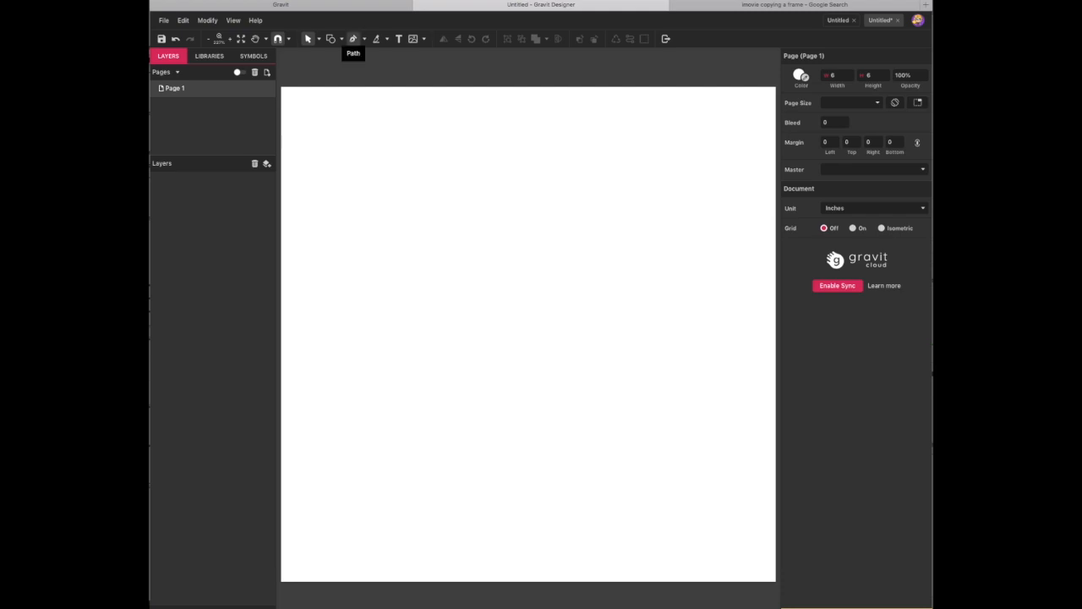
# With the Pen tool, draw a closed curvy outline about 3.25 × 3.96 in with eight anchors and a sharp point at the lower right
pyautogui.click(353, 39)
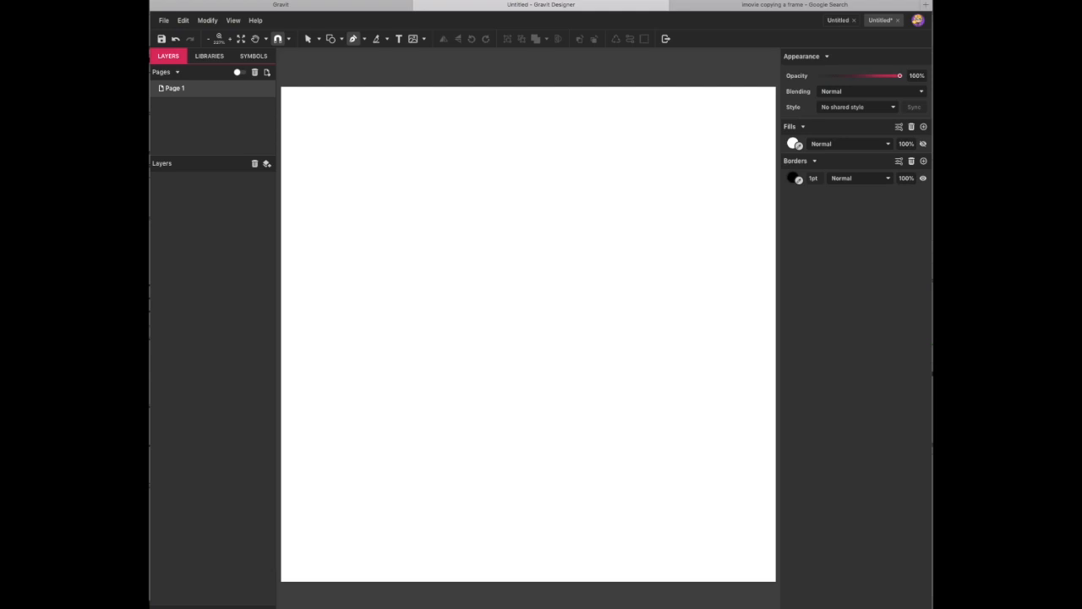
pyautogui.moveTo(376, 289); pyautogui.dragTo(390, 254)
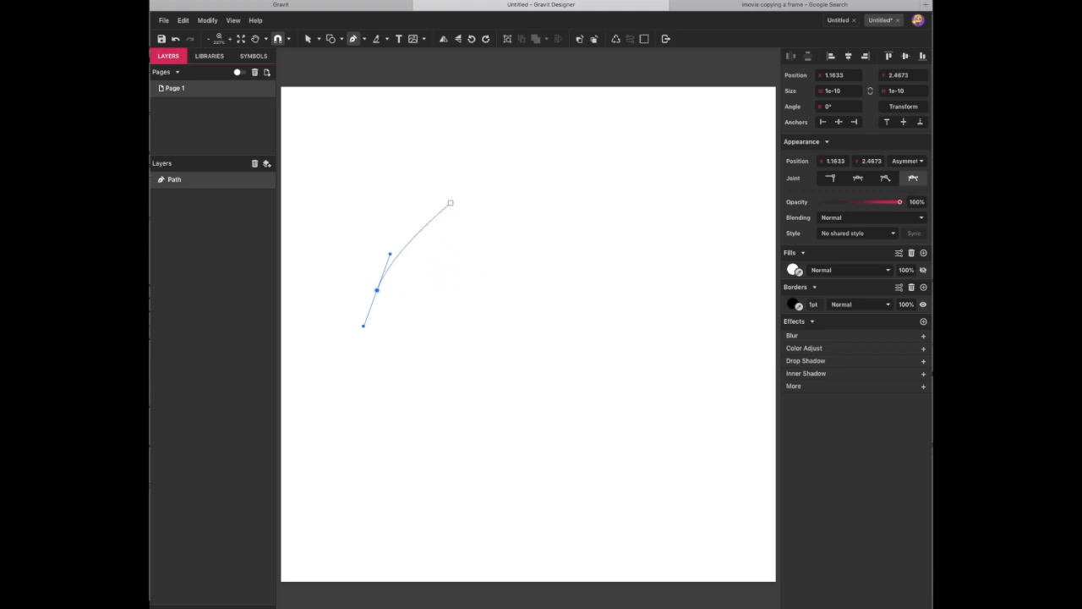
pyautogui.moveTo(443, 202); pyautogui.dragTo(500, 246)
pyautogui.moveTo(390, 157); pyautogui.dragTo(479, 195)
pyautogui.moveTo(577, 213); pyautogui.dragTo(617, 246)
pyautogui.moveTo(577, 322); pyautogui.dragTo(566, 359)
pyautogui.moveTo(641, 413); pyautogui.dragTo(587, 427)
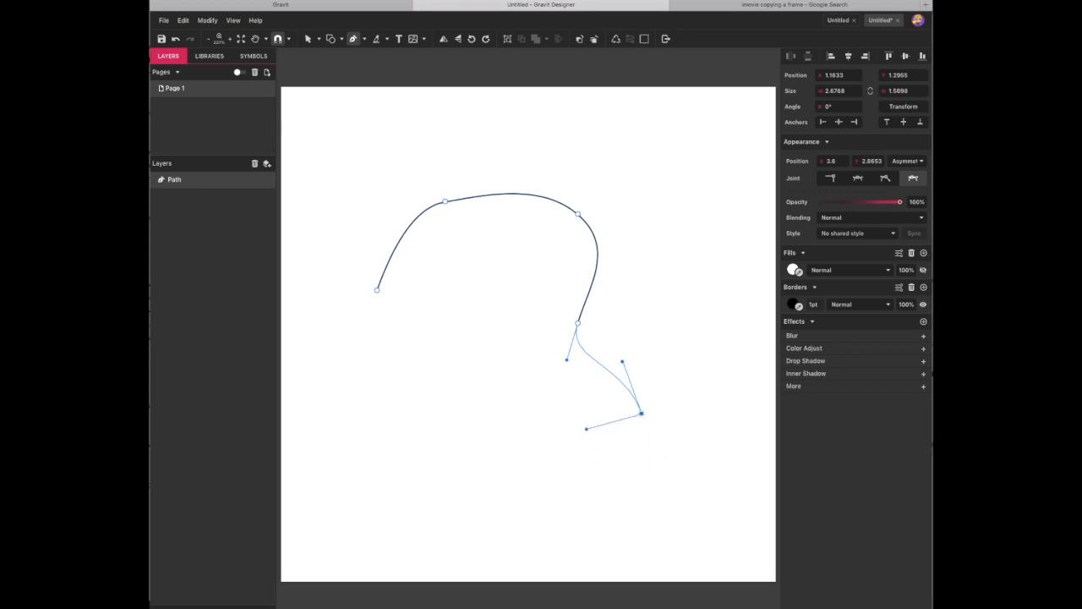
pyautogui.moveTo(583, 429); pyautogui.dragTo(584, 429)
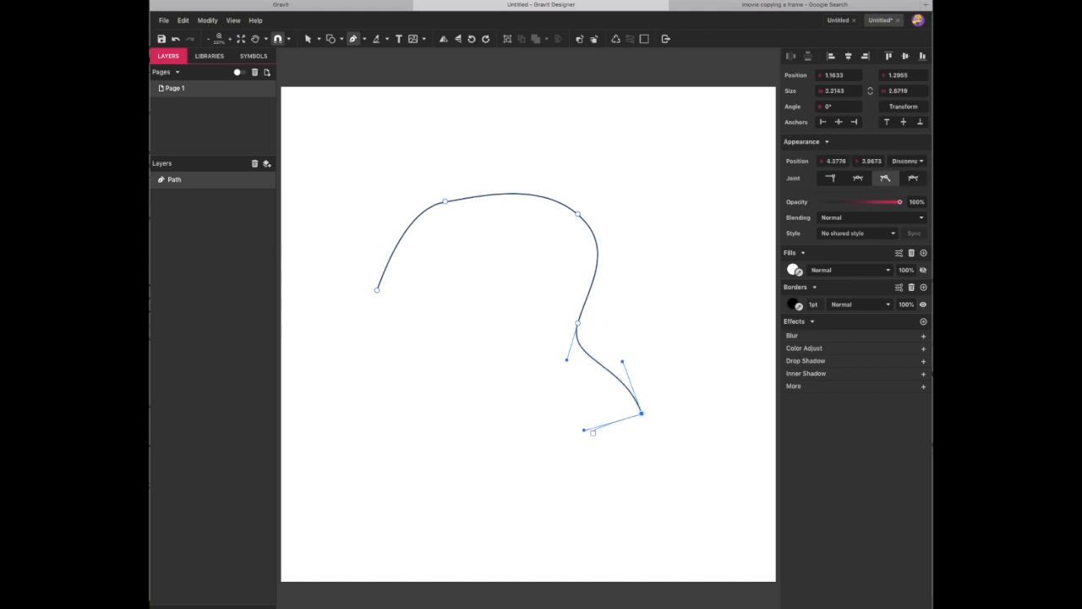
pyautogui.moveTo(523, 459); pyautogui.dragTo(502, 509)
pyautogui.moveTo(379, 490); pyautogui.dragTo(375, 432)
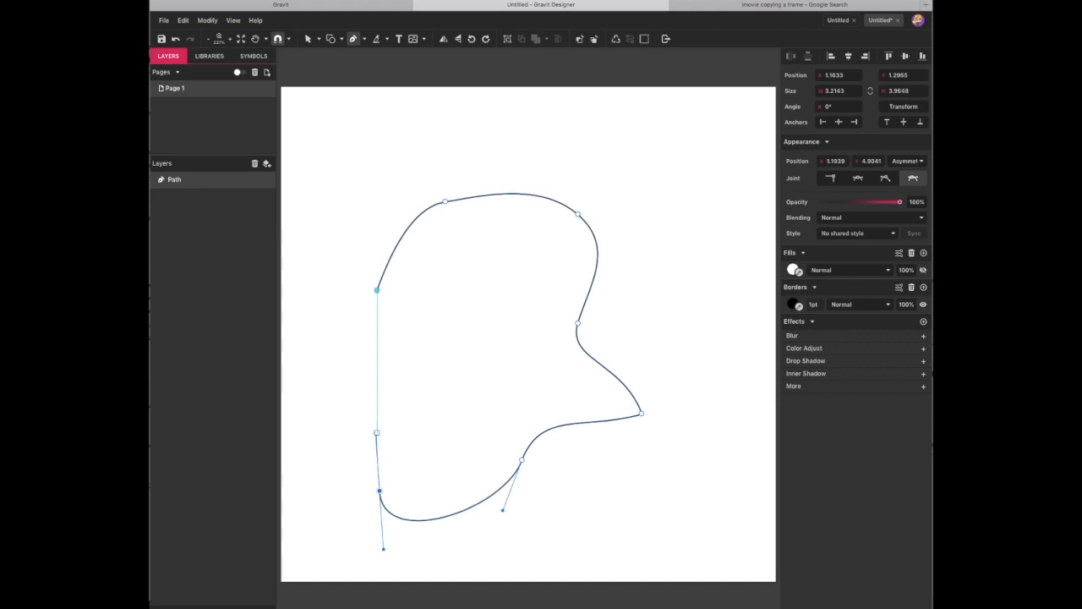
pyautogui.moveTo(449, 371); pyautogui.dragTo(362, 328)
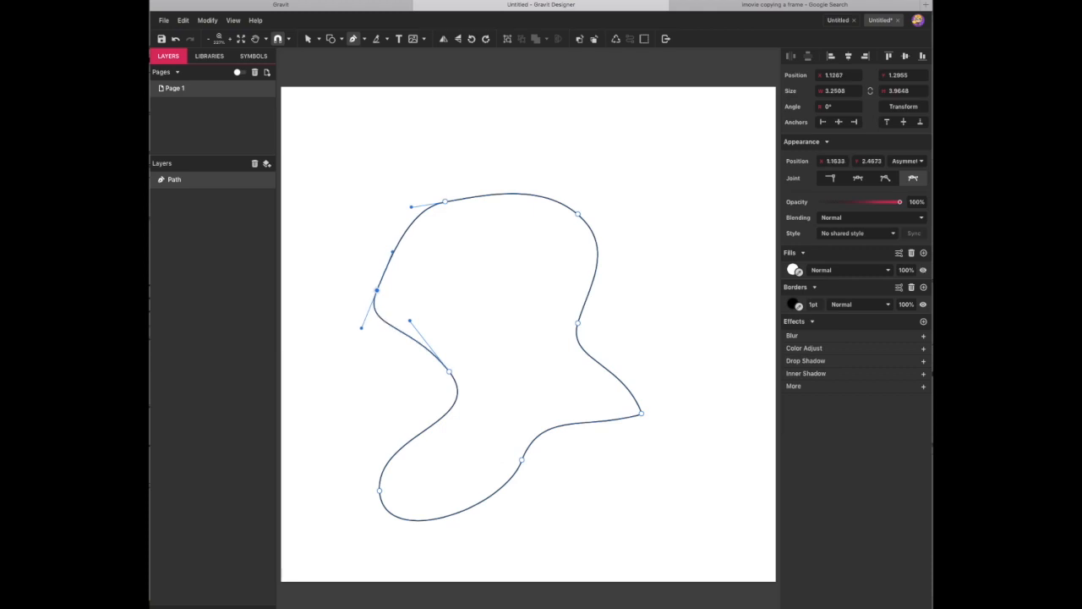
pyautogui.press('v')
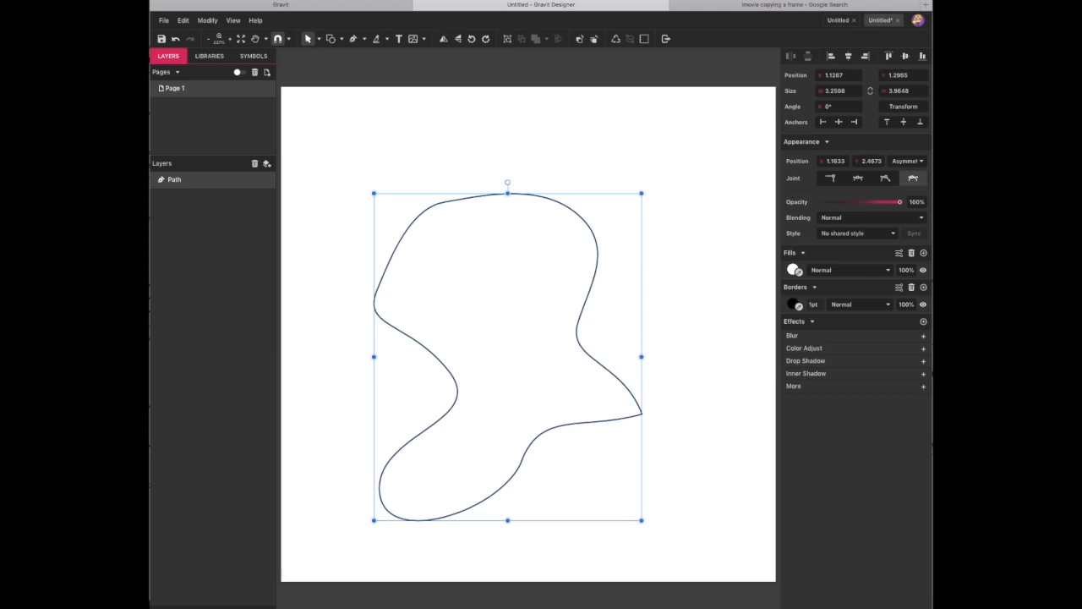
# Try red and blue as the outline's solid fill, settling on turquoise with RGB 74, 219, 232
pyautogui.click(793, 269)
pyautogui.click(886, 317)
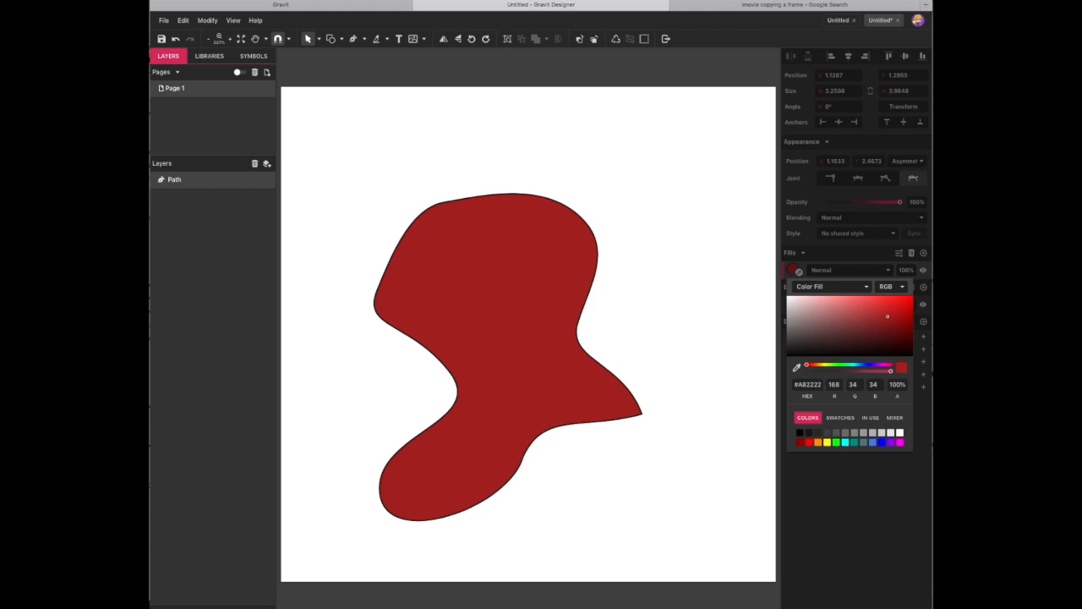
pyautogui.click(871, 441)
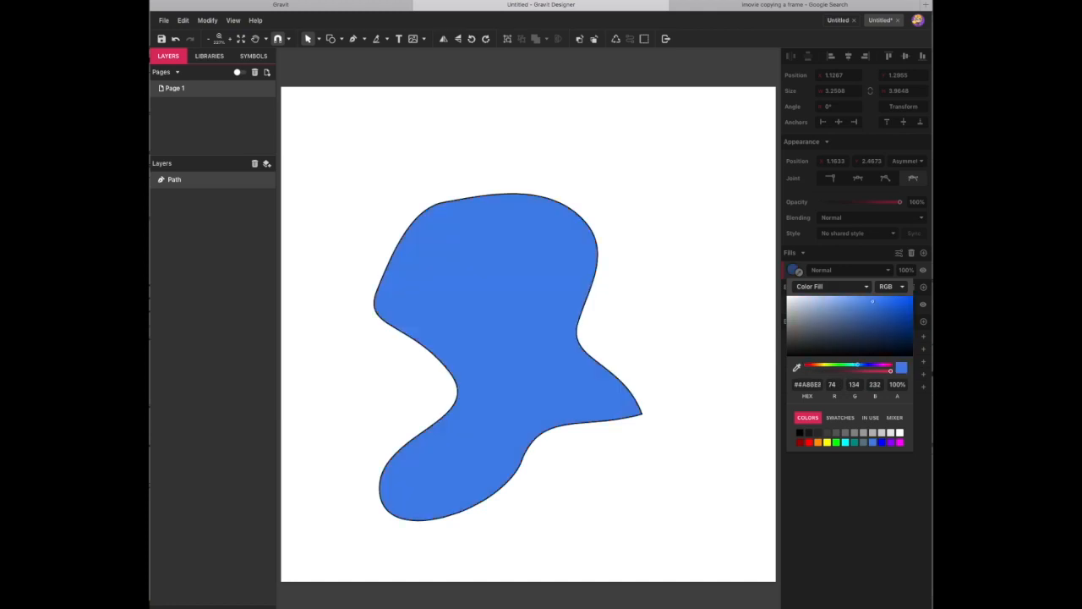
pyautogui.moveTo(858, 364)
pyautogui.mouseDown()
pyautogui.moveTo(817, 364)
pyautogui.moveTo(884, 364)
pyautogui.moveTo(851, 364)
pyautogui.mouseUp()
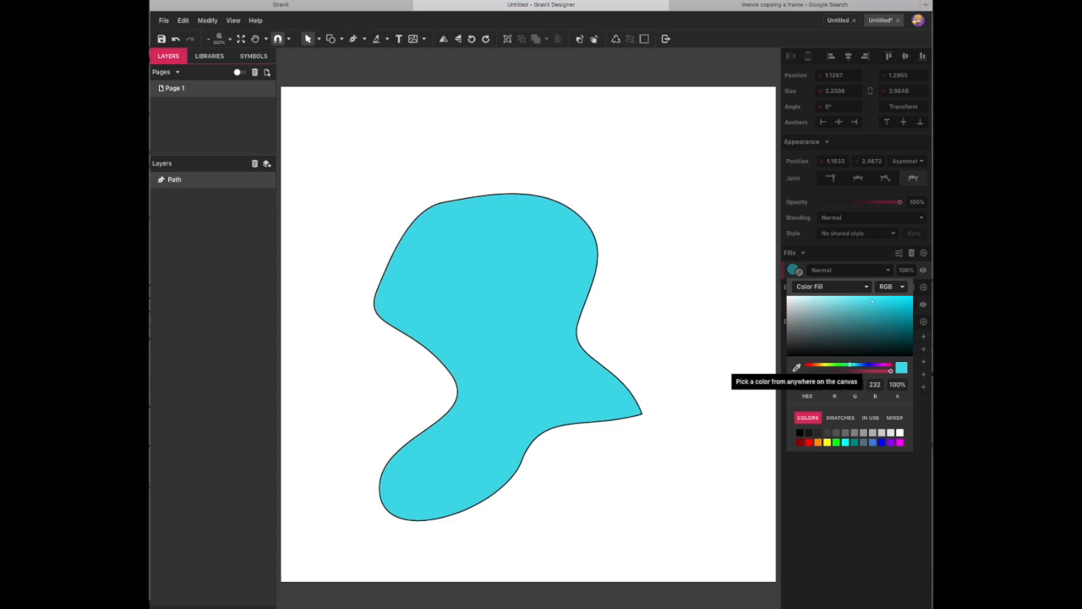
pyautogui.press('Escape')
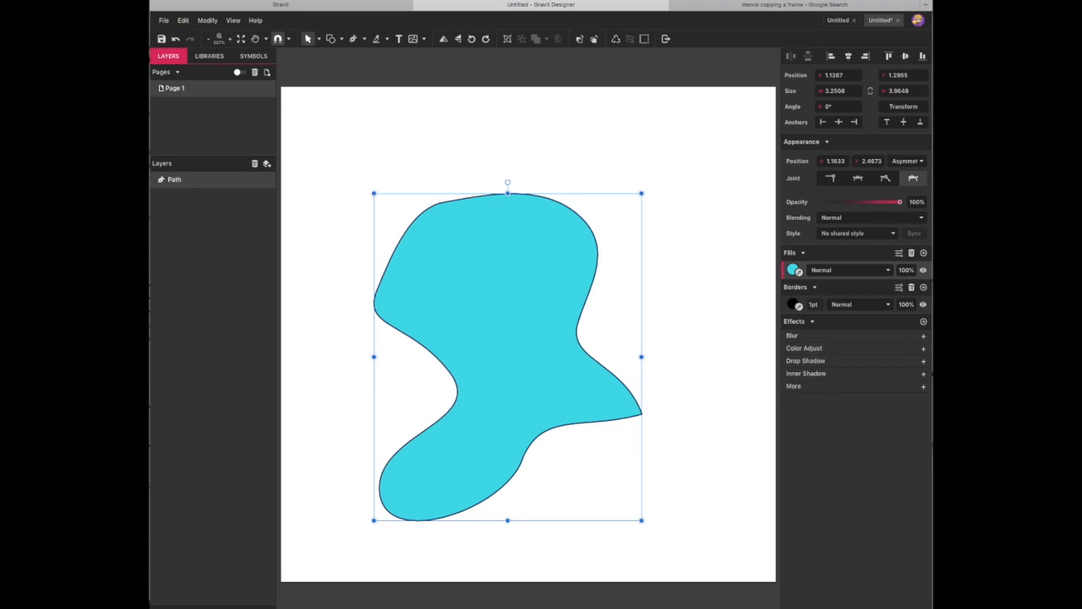
# Change the fill to a Radial Gradient centred in the upper-right lobe, with its two outer handles above and lower right of the shape
pyautogui.click(792, 269)
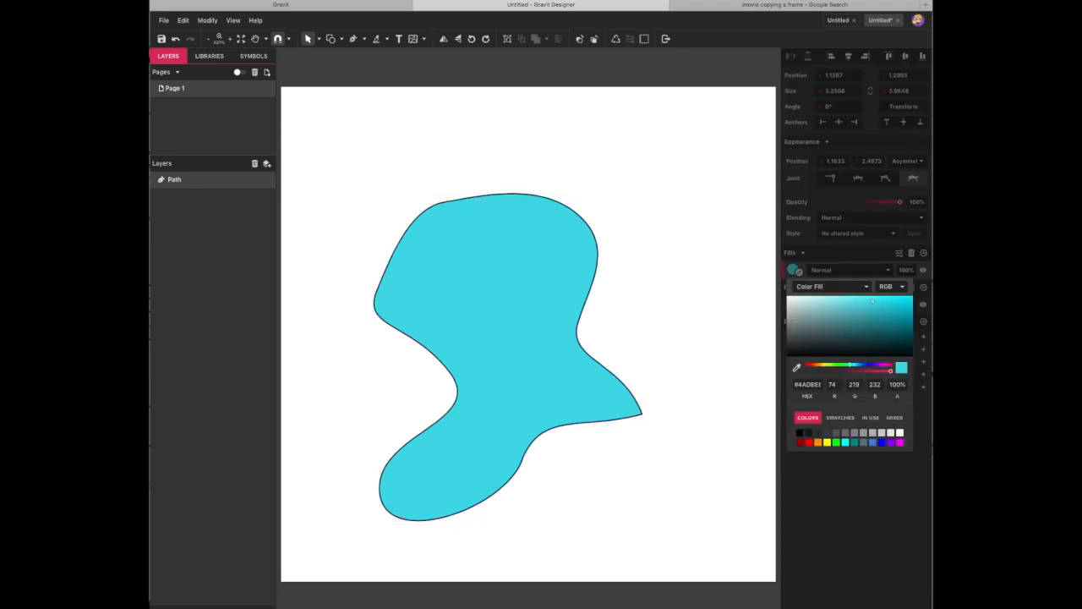
pyautogui.click(812, 287)
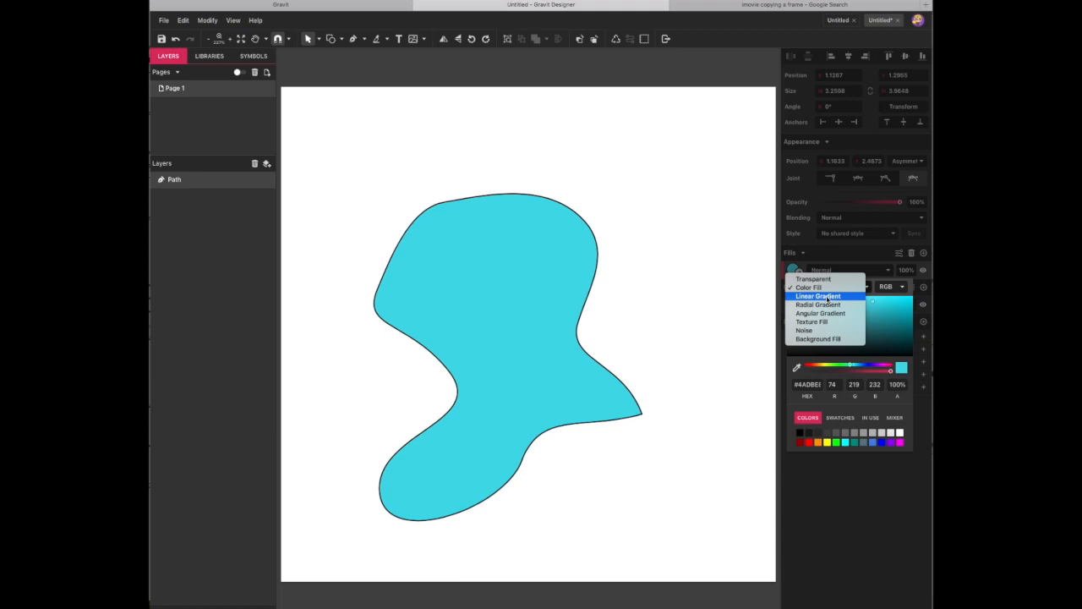
pyautogui.click(825, 304)
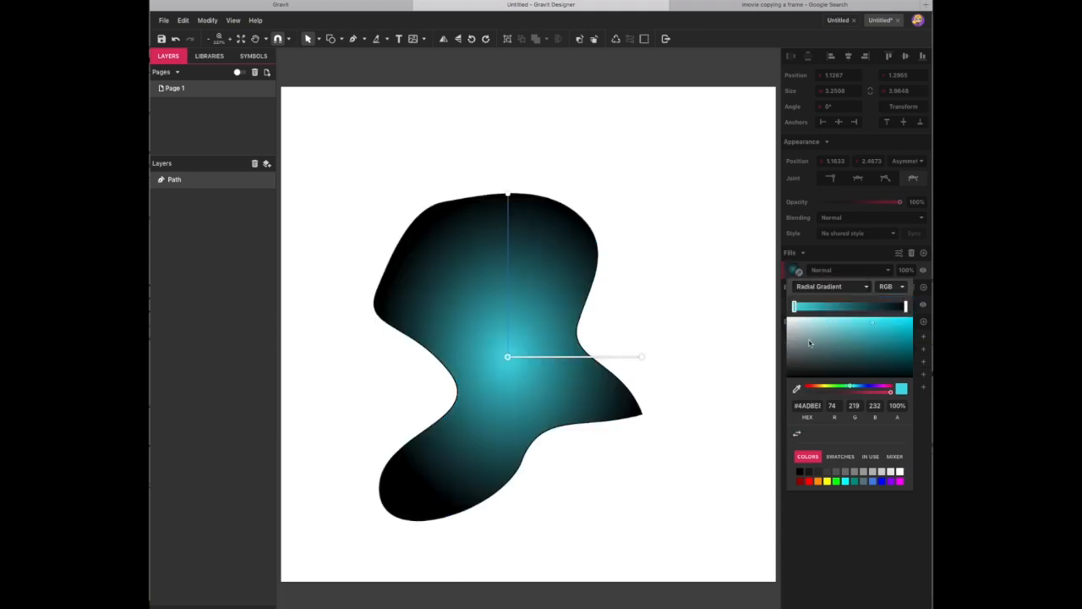
pyautogui.moveTo(507, 356); pyautogui.dragTo(503, 242)
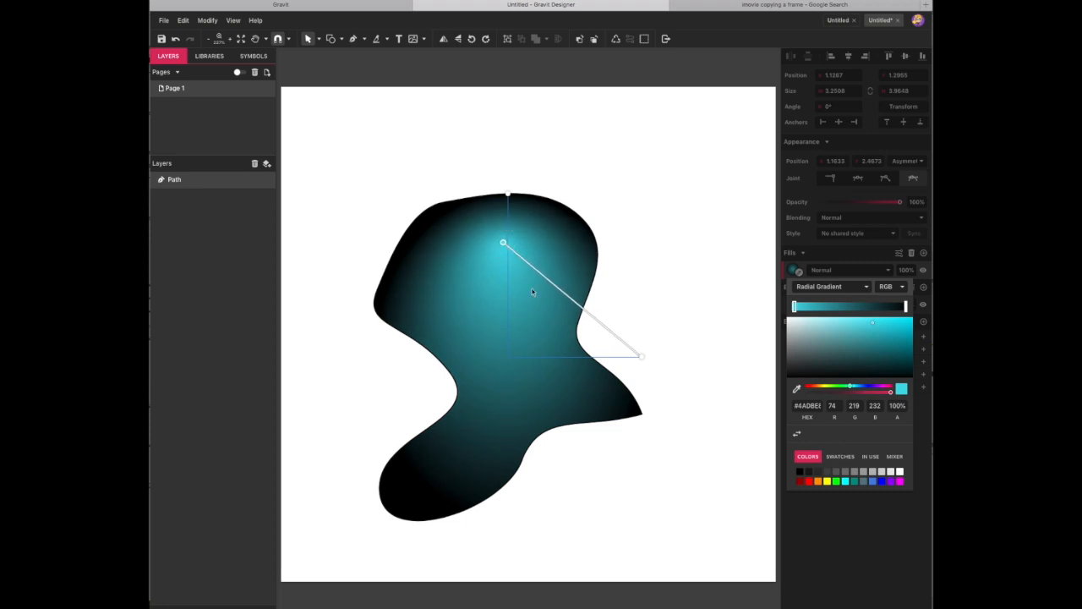
pyautogui.moveTo(642, 356); pyautogui.dragTo(683, 330)
pyautogui.moveTo(510, 194); pyautogui.dragTo(586, 166)
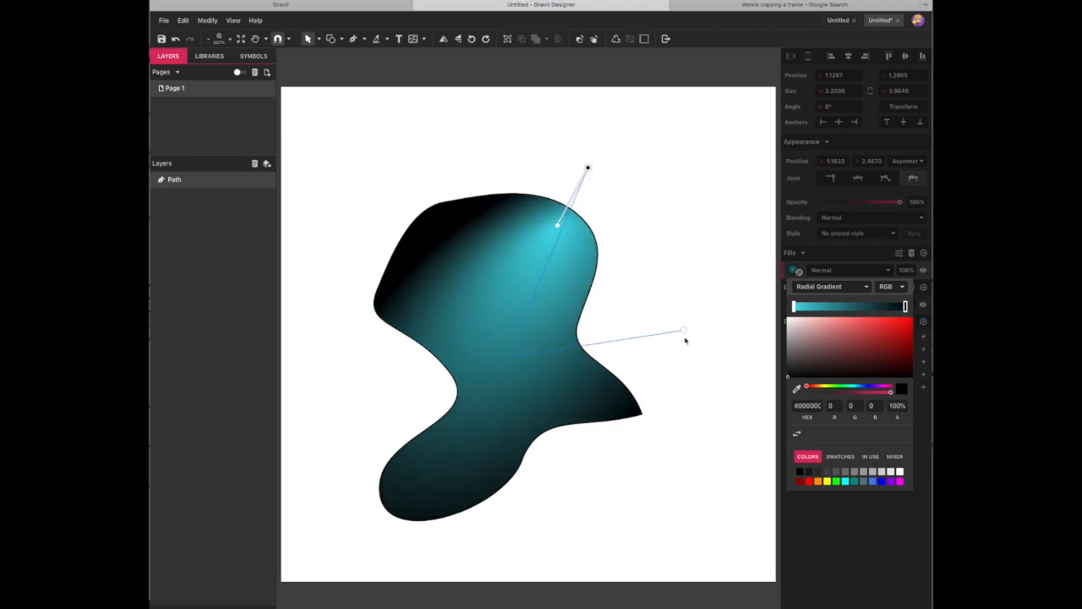
pyautogui.moveTo(686, 329); pyautogui.dragTo(698, 421)
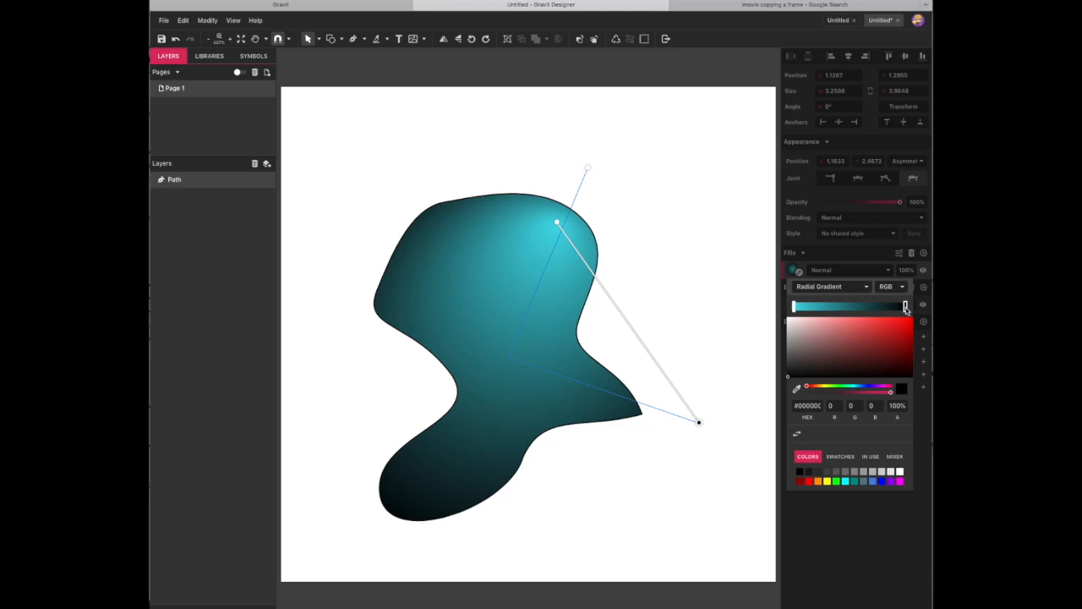
# Recolour the gradient's outer black stop to green #21D236 and shift that stop slightly inward
pyautogui.moveTo(907, 310); pyautogui.dragTo(904, 311)
pyautogui.moveTo(807, 387); pyautogui.dragTo(835, 387)
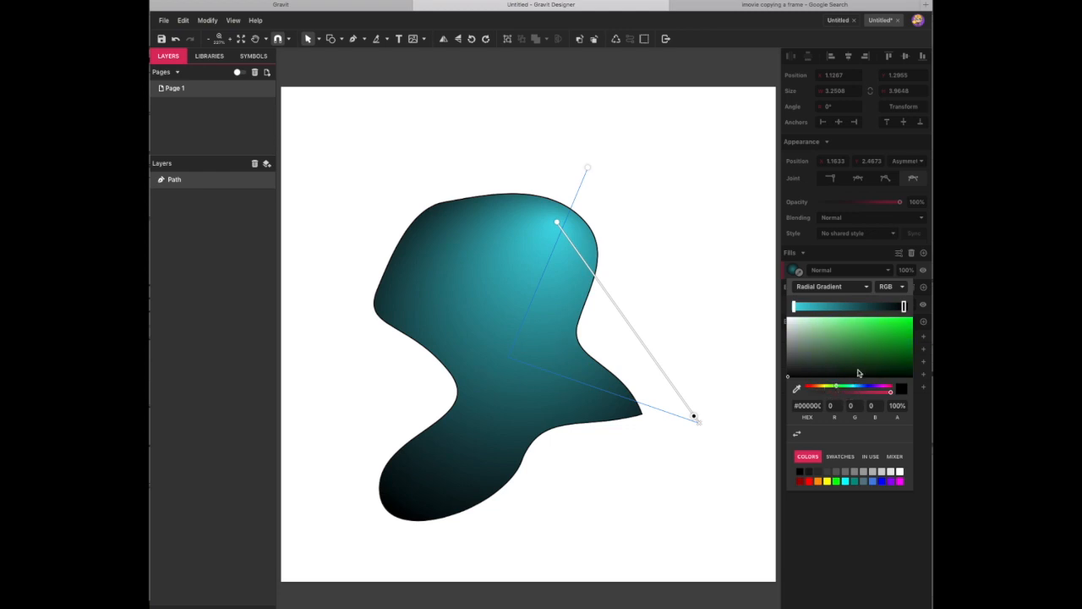
pyautogui.click(892, 328)
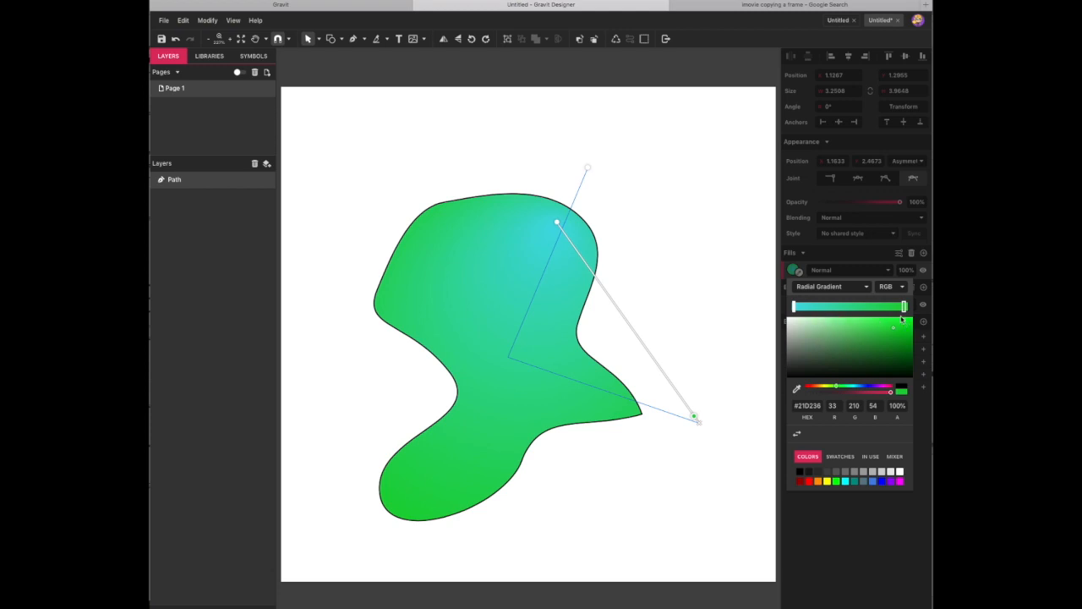
pyautogui.moveTo(903, 306)
pyautogui.mouseDown()
pyautogui.moveTo(834, 310)
pyautogui.moveTo(901, 309)
pyautogui.mouseUp()
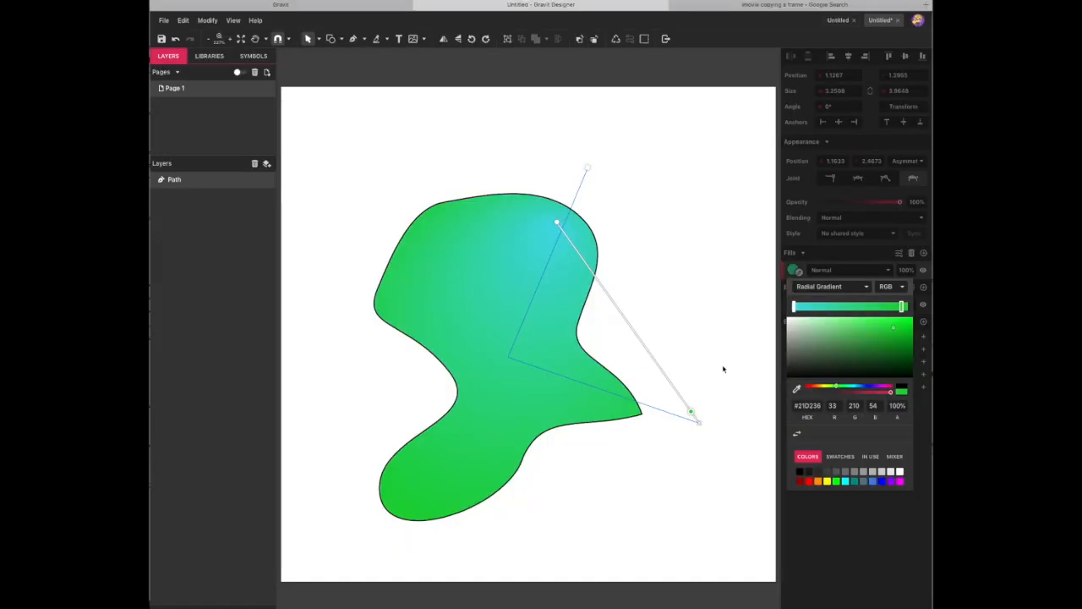
pyautogui.click(719, 375)
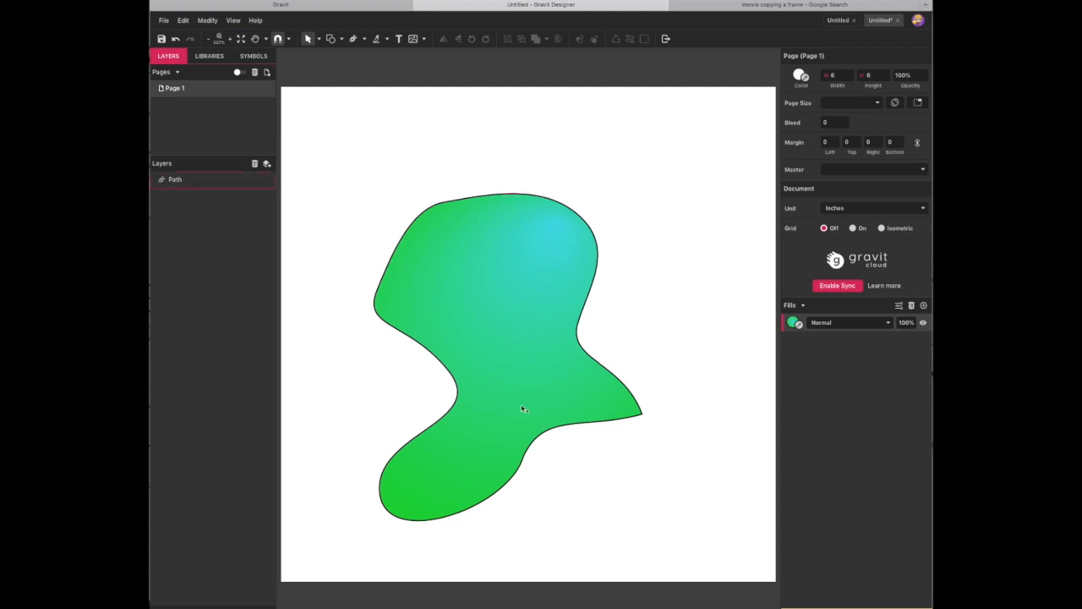
# Set the gradient shape's border width to 0 pt
pyautogui.click(451, 261)
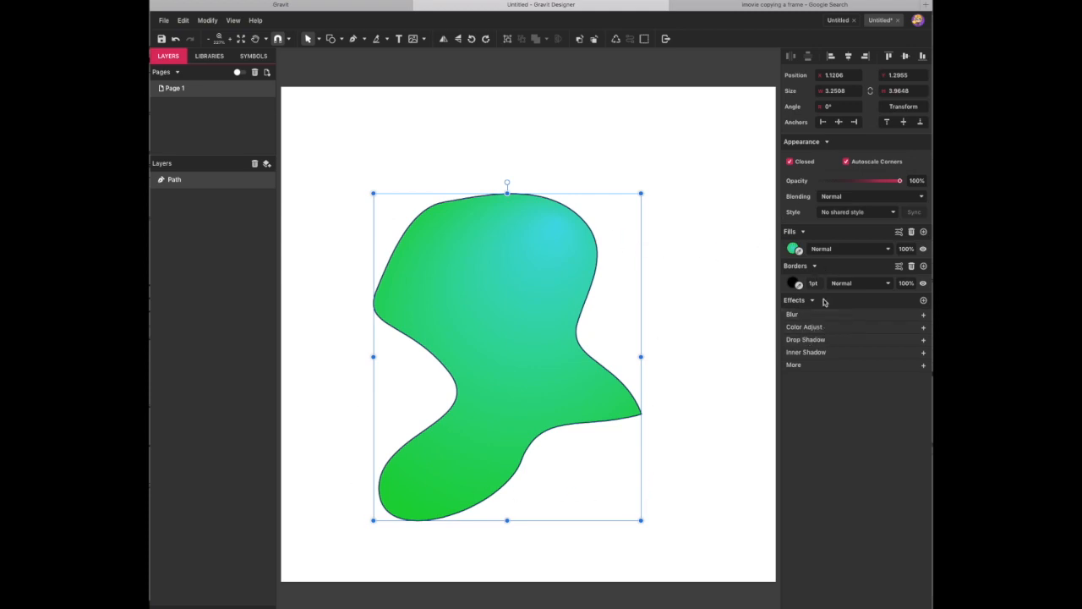
pyautogui.click(795, 287)
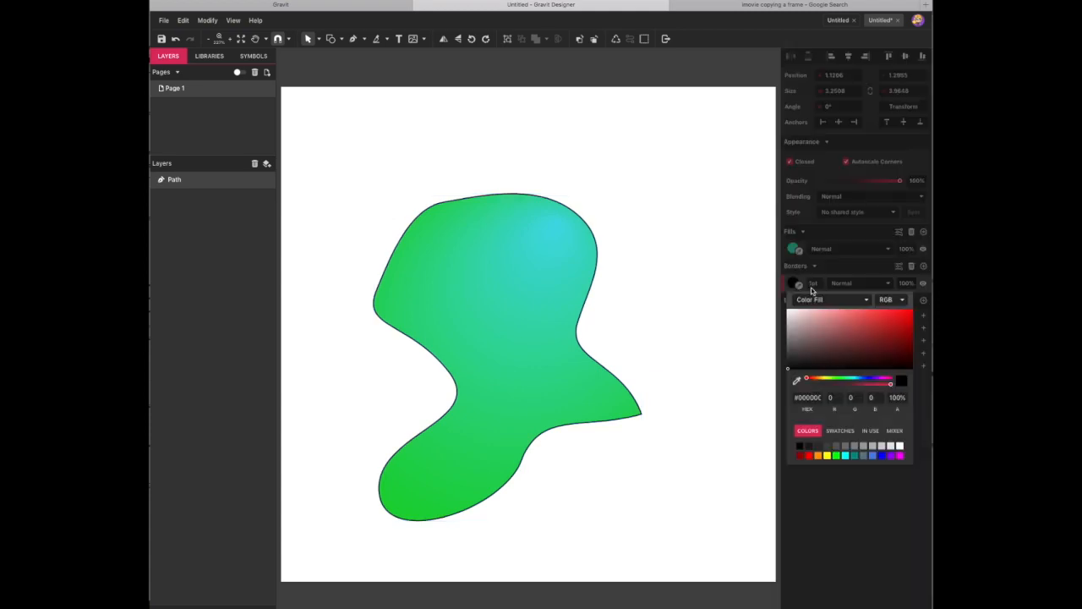
pyautogui.click(807, 285)
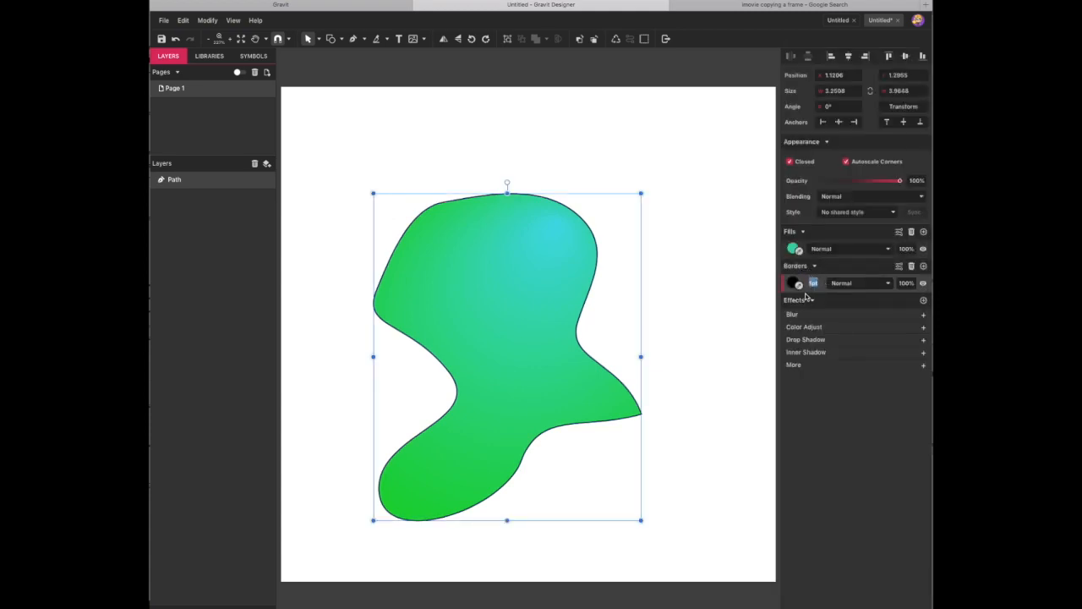
pyautogui.write('0')
pyautogui.press('Return')
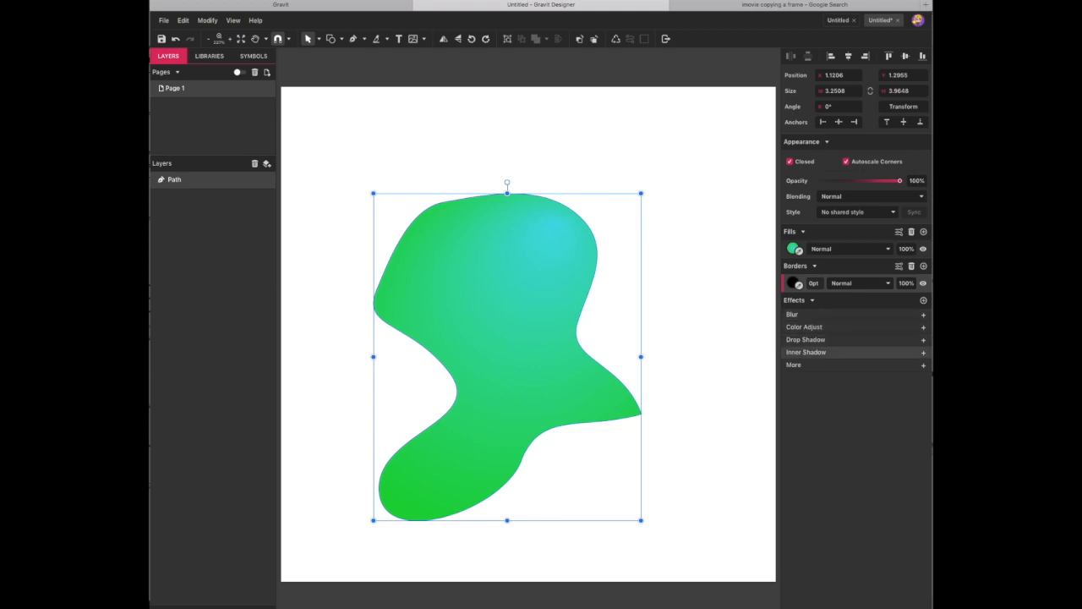
# Add an Inner Shadow effect to the shape and set its blur to 10 px
pyautogui.click(923, 351)
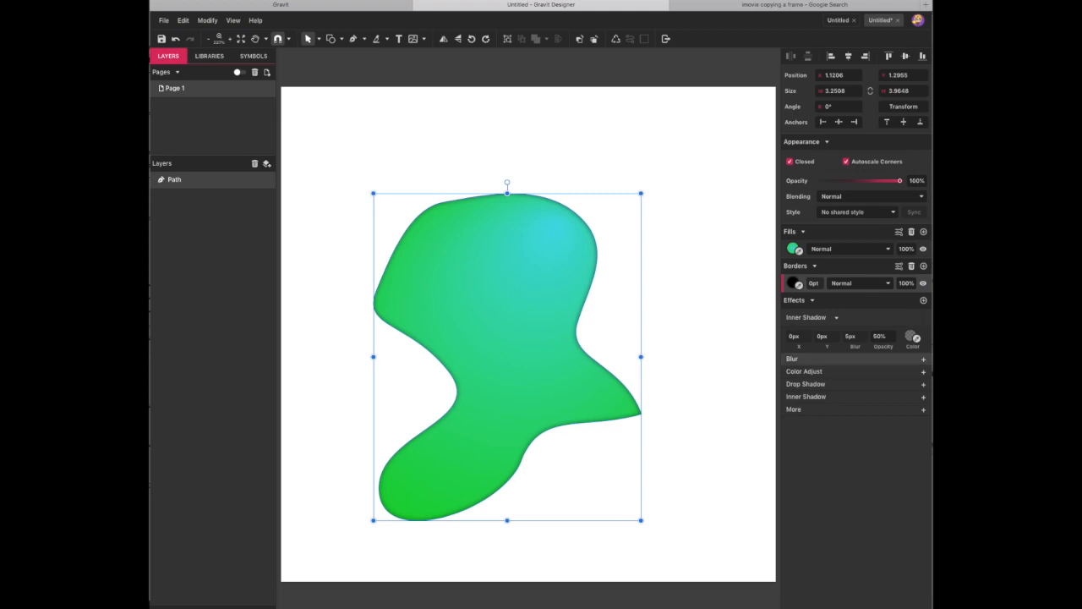
pyautogui.click(852, 336)
pyautogui.write('10')
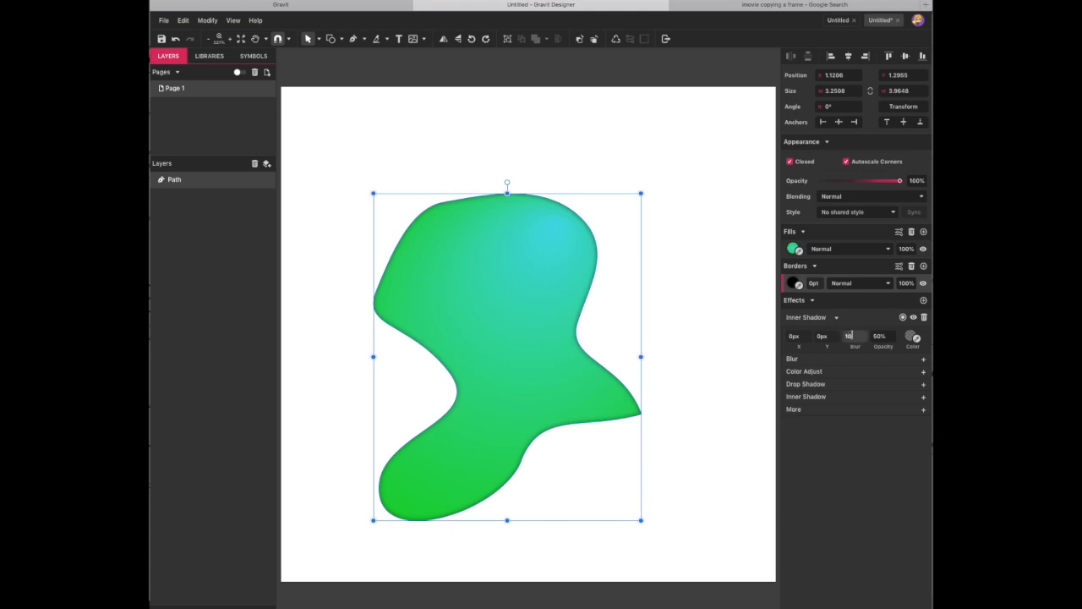
pyautogui.press('Return')
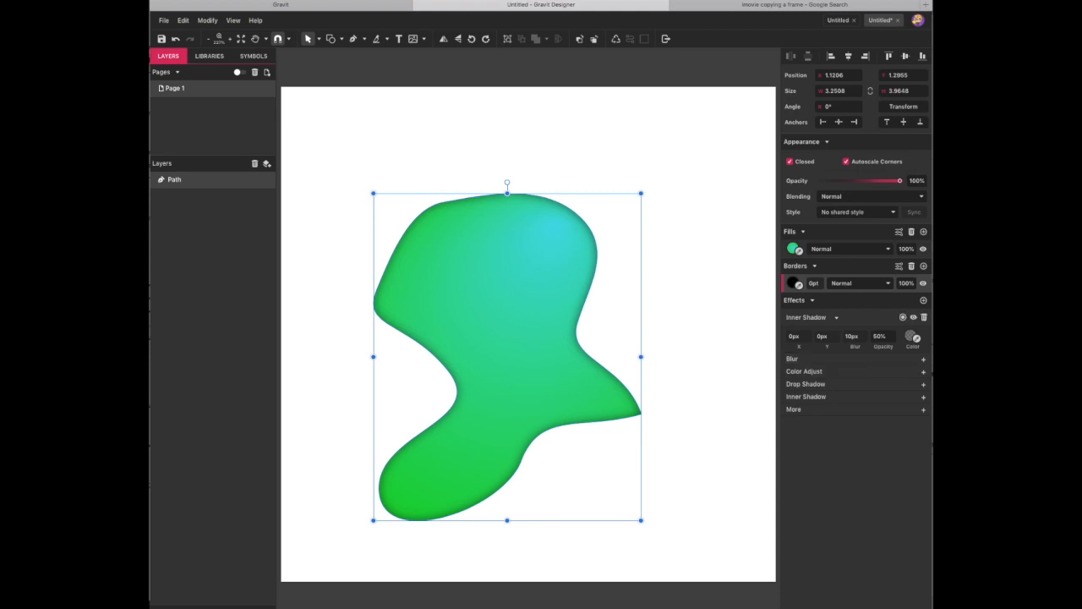
# Colour the inner shadow red #CA1717 and set its opacity to 80%
pyautogui.click(912, 336)
pyautogui.click(912, 373)
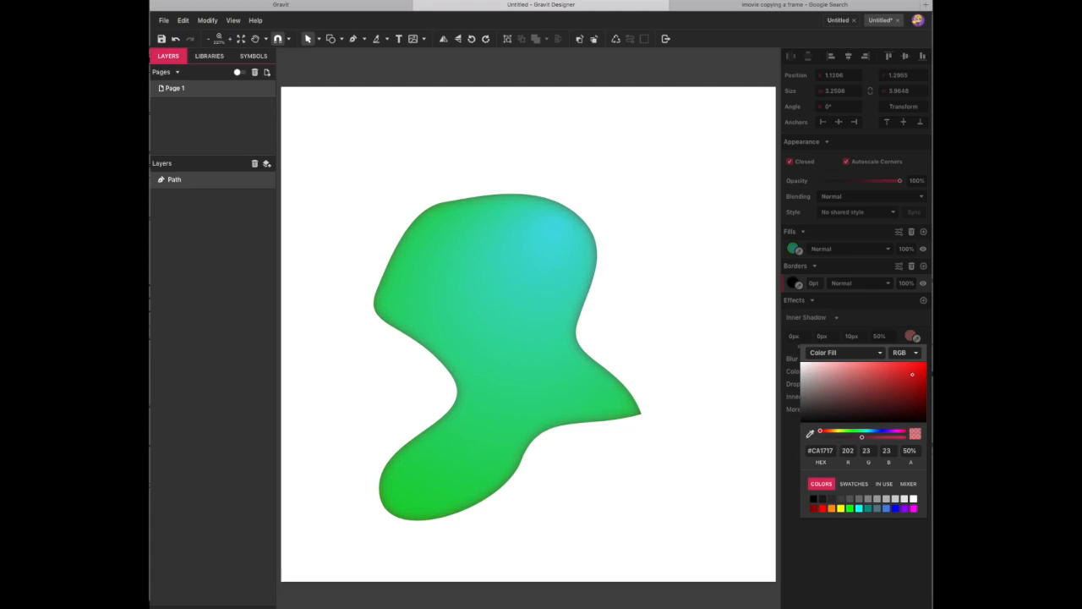
pyautogui.click(910, 451)
pyautogui.write('80')
pyautogui.press('Return')
# Try purple #580DC1 for the inner shadow, settling on dark green #043522
pyautogui.moveTo(912, 375); pyautogui.dragTo(921, 373)
pyautogui.moveTo(918, 372); pyautogui.dragTo(917, 376)
pyautogui.click(882, 431)
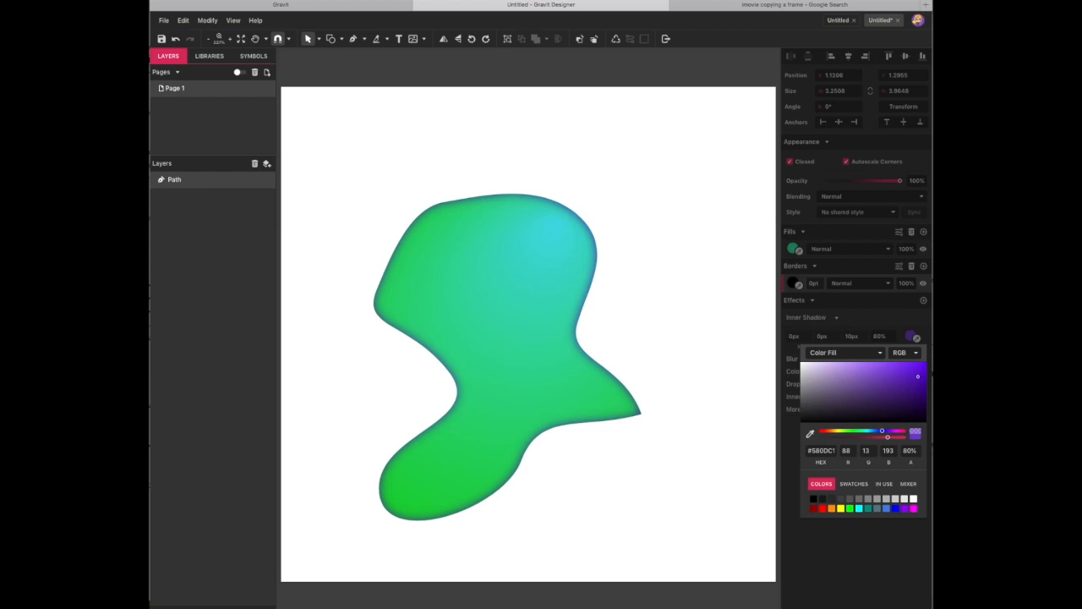
pyautogui.click(856, 431)
pyautogui.click(915, 410)
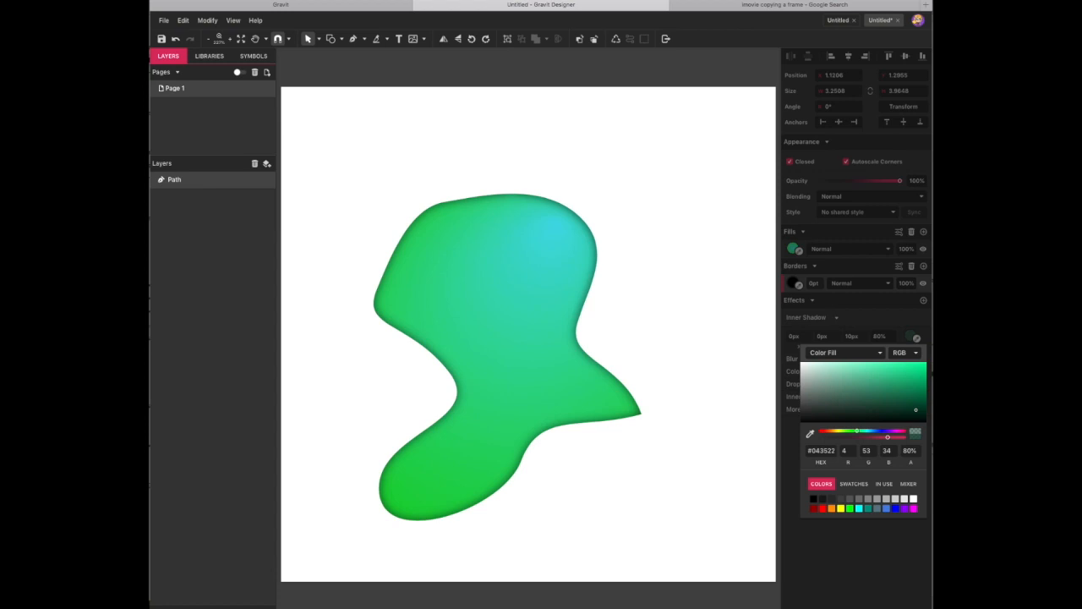
pyautogui.press('Escape')
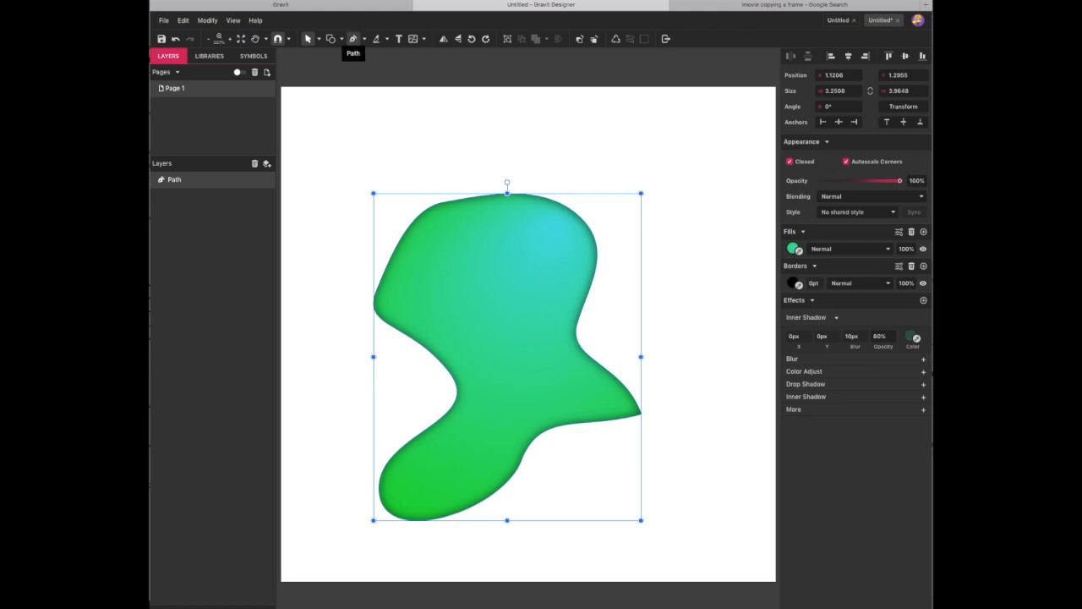
# Draw a closed six-sided Pen path, about 1.27 × 0.99 in, inside the green shape's lower lobe
pyautogui.click(353, 39)
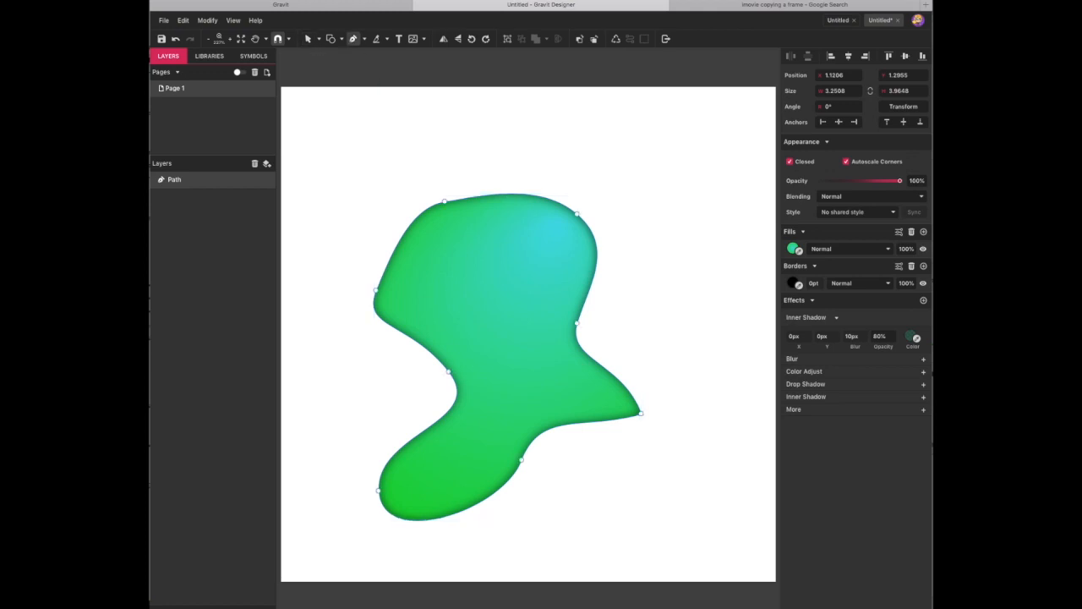
pyautogui.click(464, 416)
pyautogui.click(415, 457)
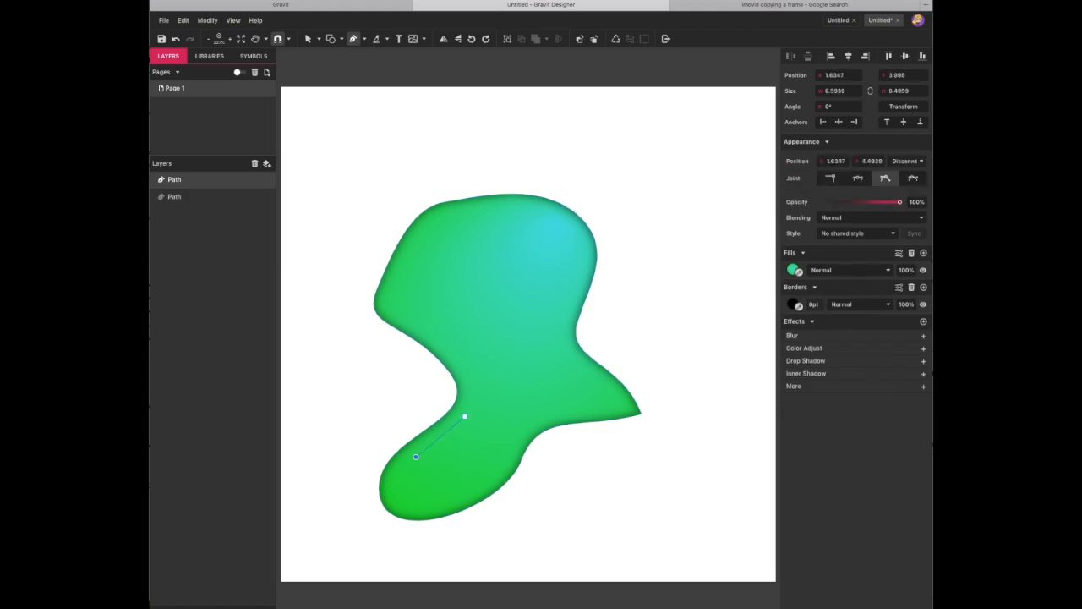
pyautogui.click(449, 497)
pyautogui.click(492, 472)
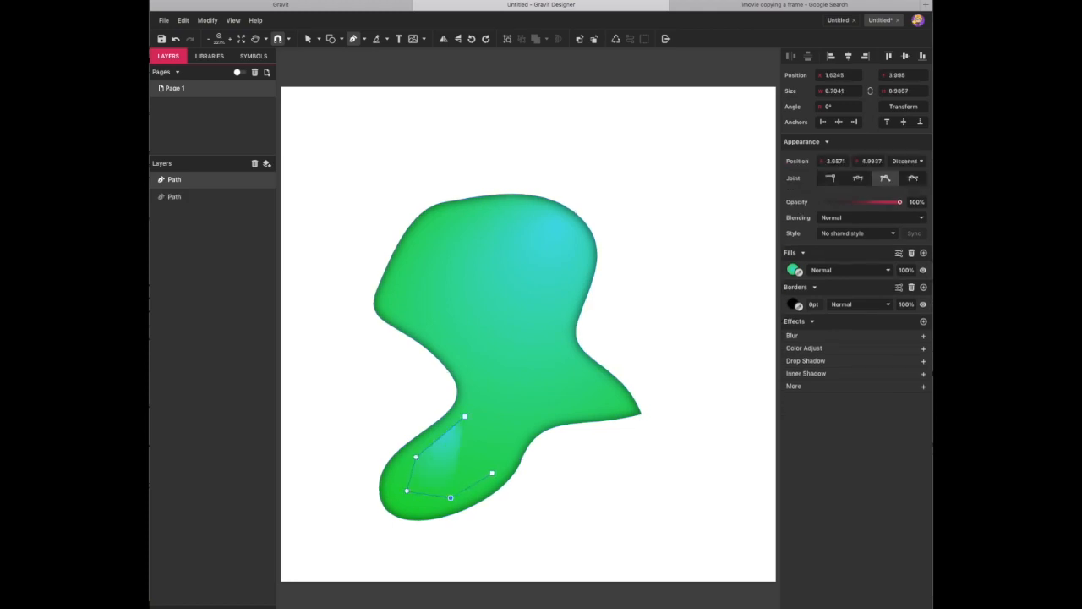
pyautogui.click(509, 441)
pyautogui.click(512, 422)
pyautogui.click(464, 416)
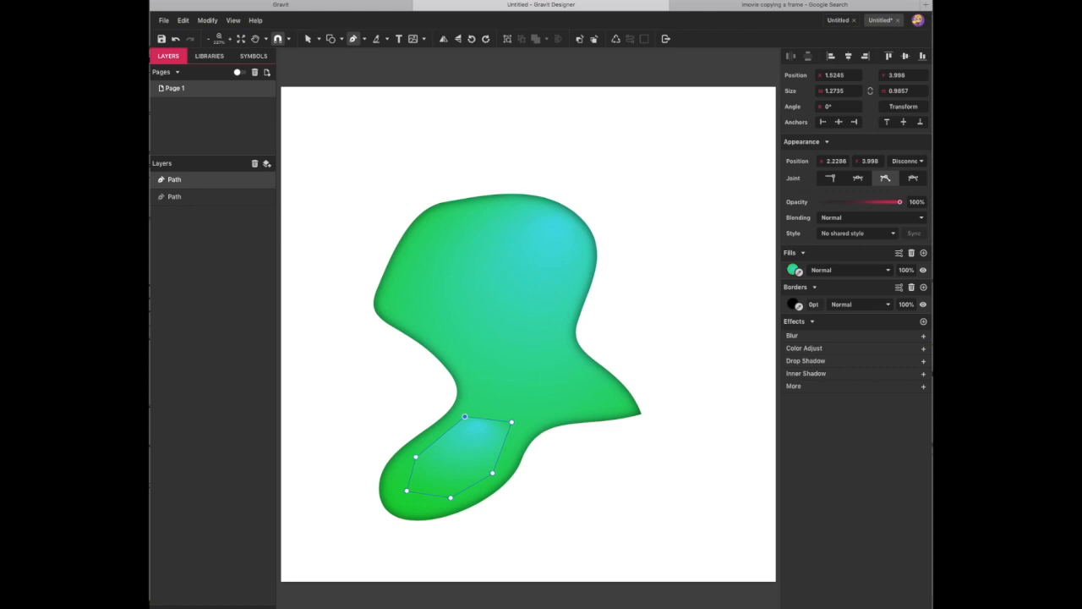
# Change the six-sided path's fill from a radial gradient to a solid Color Fill in white #FFFFFF
pyautogui.click(793, 270)
pyautogui.click(792, 332)
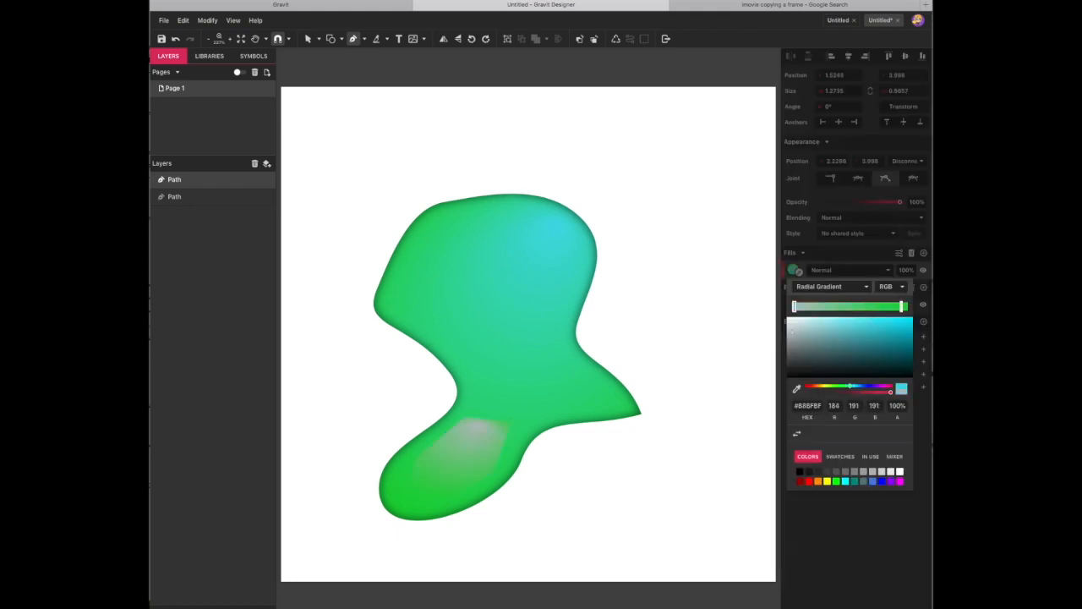
pyautogui.click(824, 286)
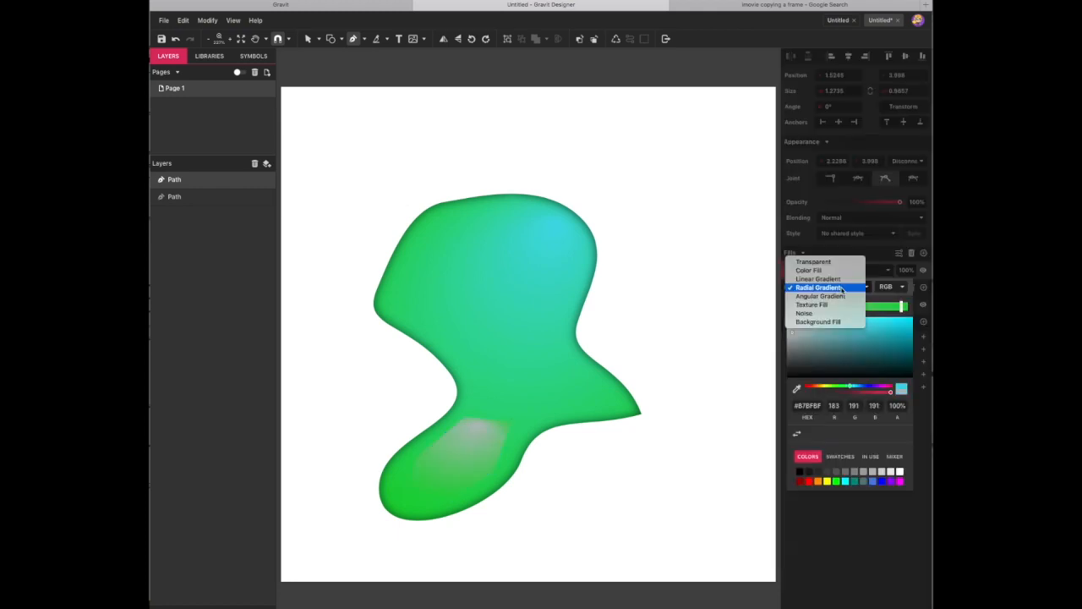
pyautogui.click(828, 271)
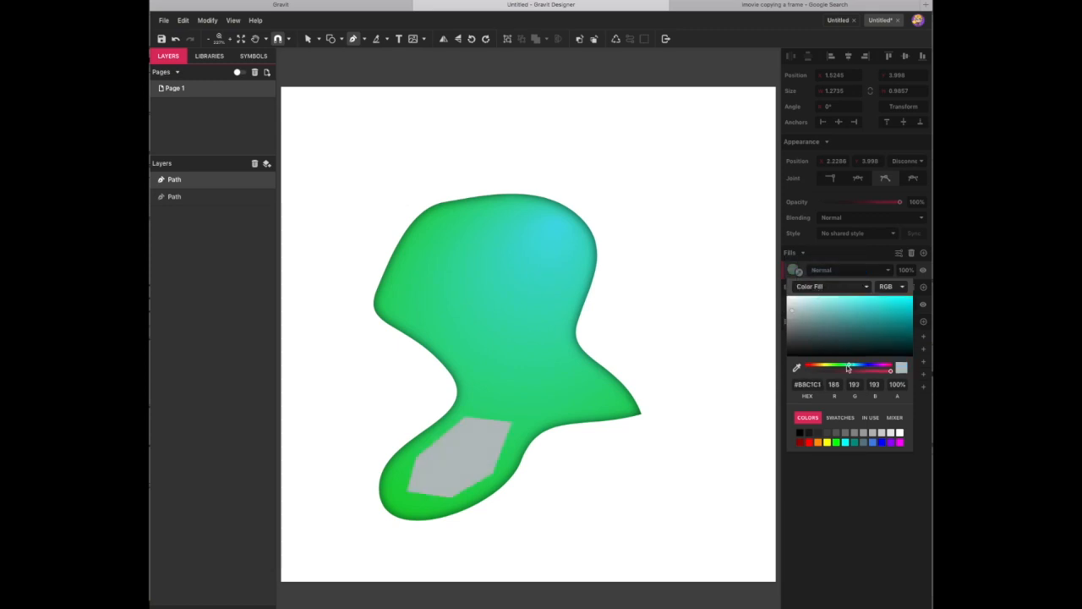
pyautogui.click(900, 433)
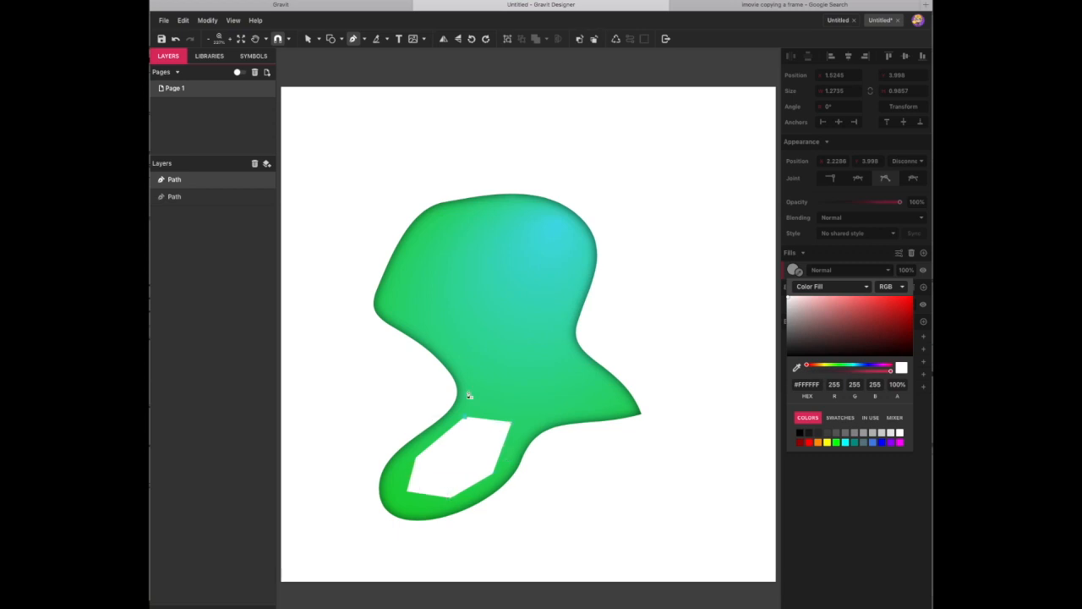
pyautogui.click(483, 450)
# Add a Blur effect to the white six-sided shape with a radius of 15.5 px
pyautogui.click(308, 39)
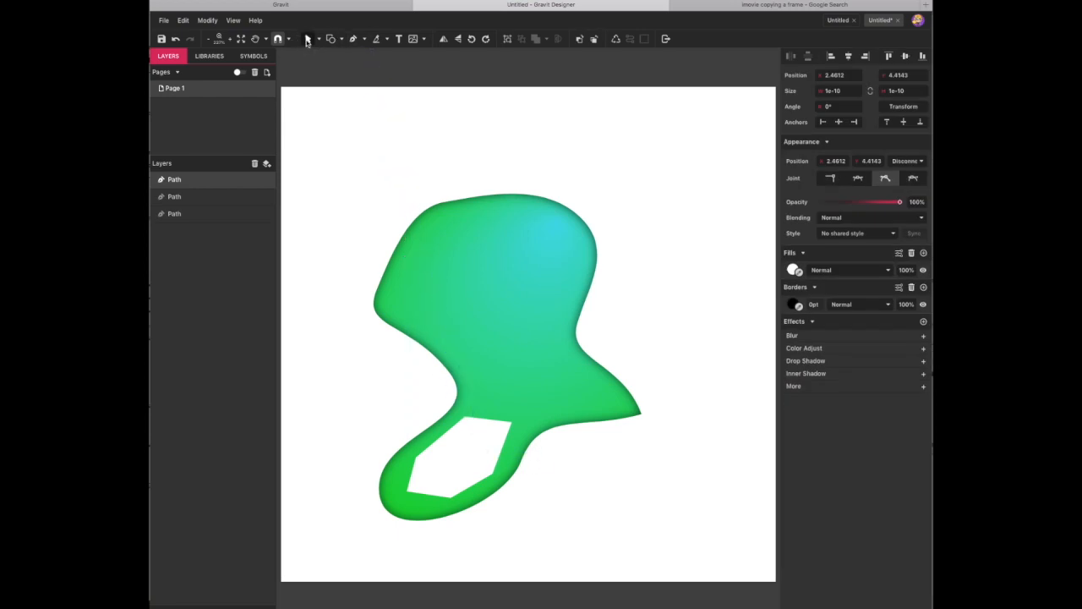
pyautogui.click(454, 471)
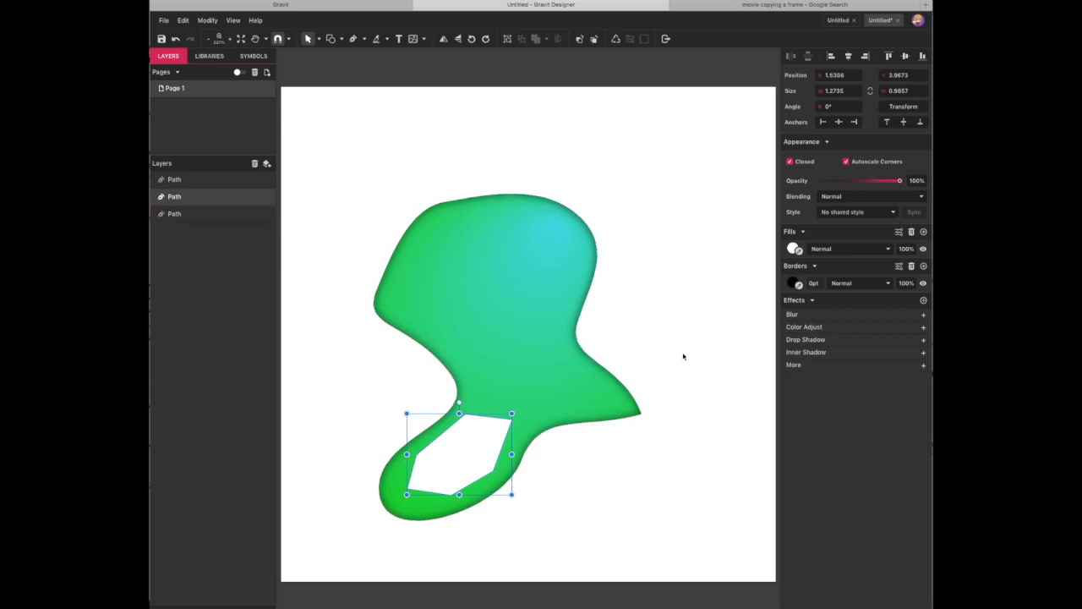
pyautogui.click(839, 318)
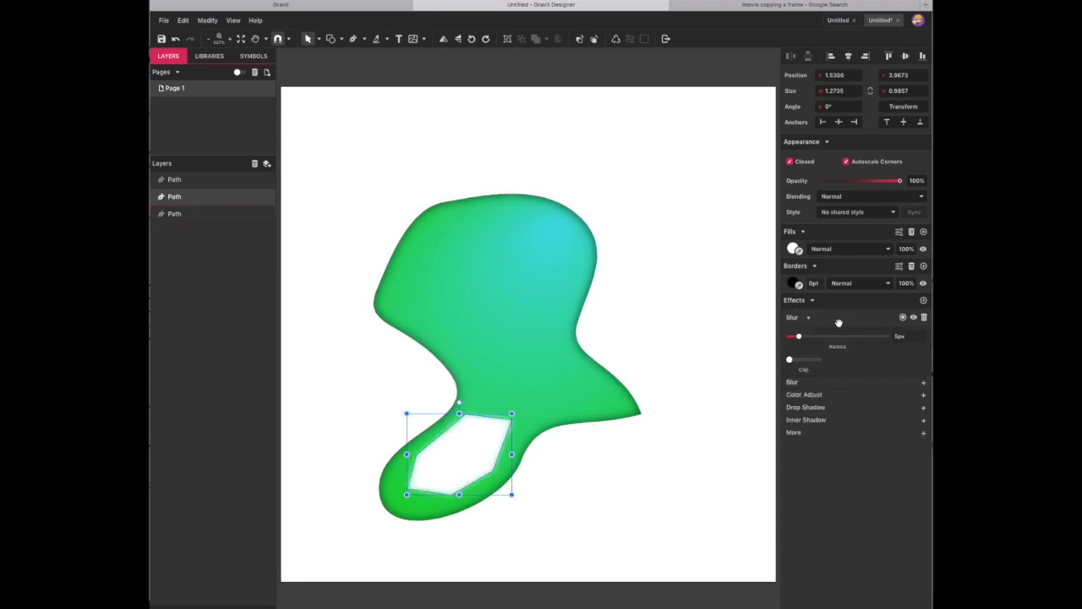
pyautogui.moveTo(800, 337); pyautogui.dragTo(819, 337)
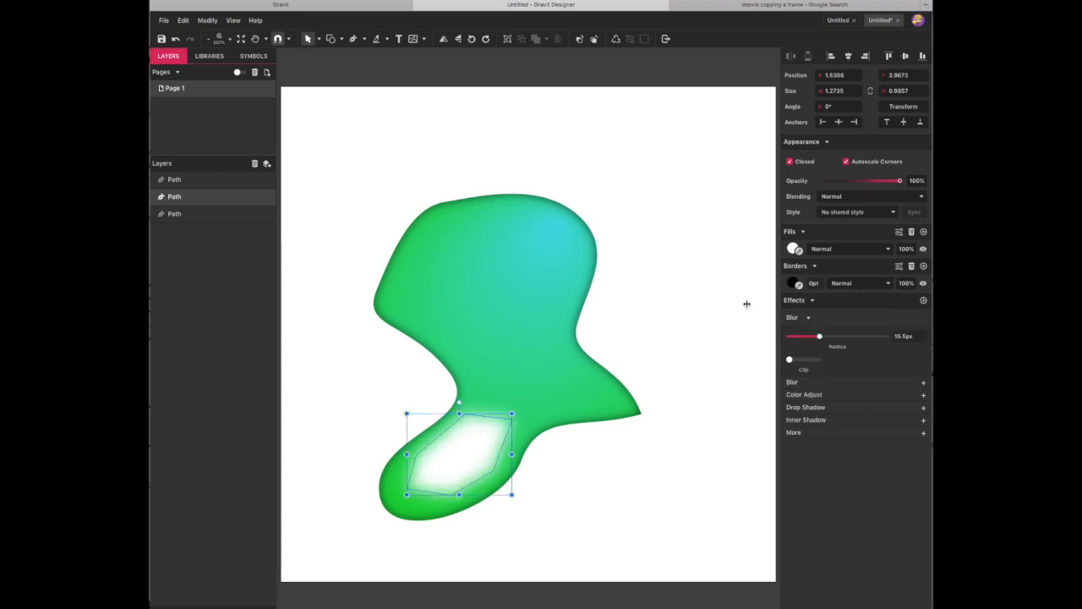
# Fill the blurred shape with black #000000 and set its blur radius to 27.1 px
pyautogui.click(793, 249)
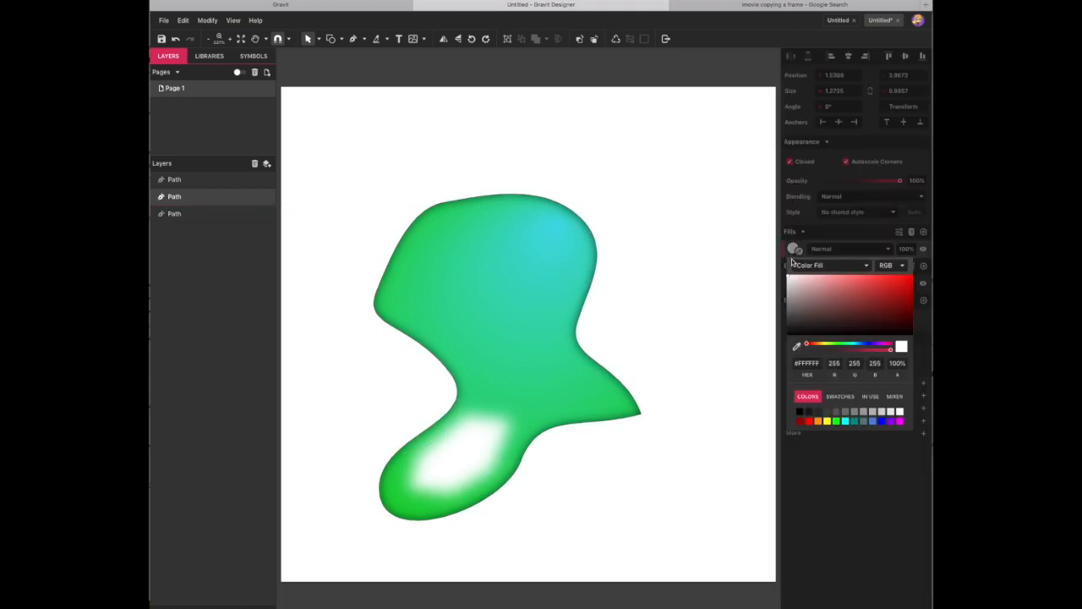
pyautogui.click(799, 412)
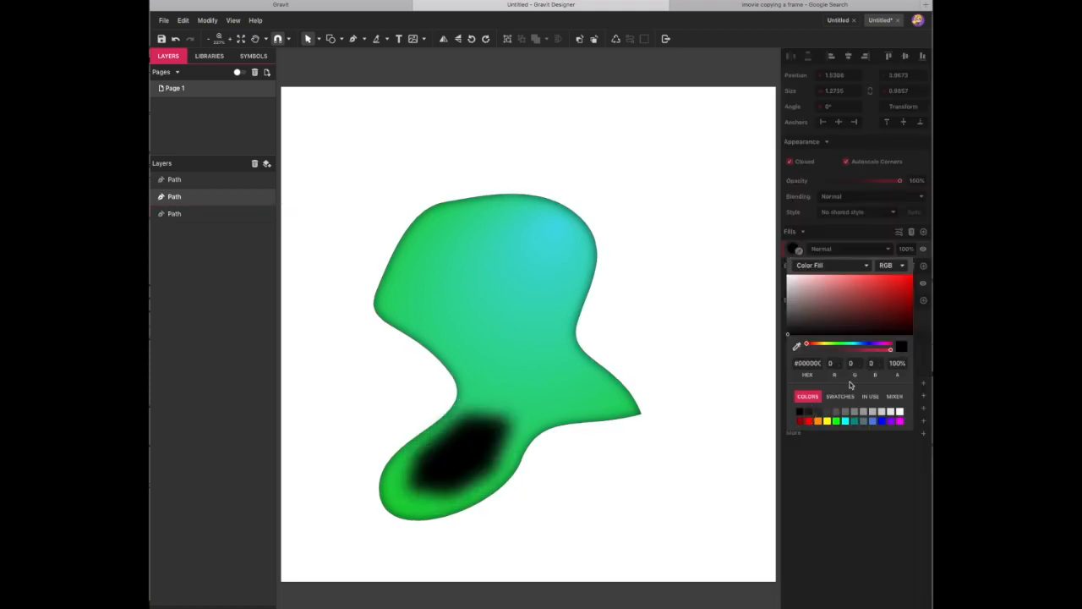
pyautogui.click(475, 449)
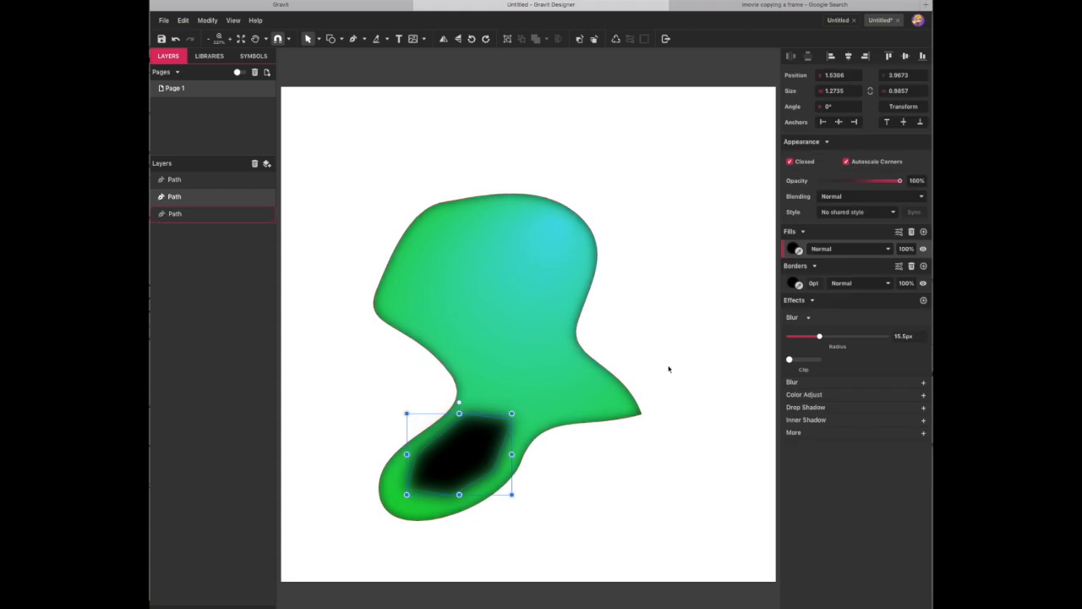
pyautogui.moveTo(820, 337); pyautogui.dragTo(841, 335)
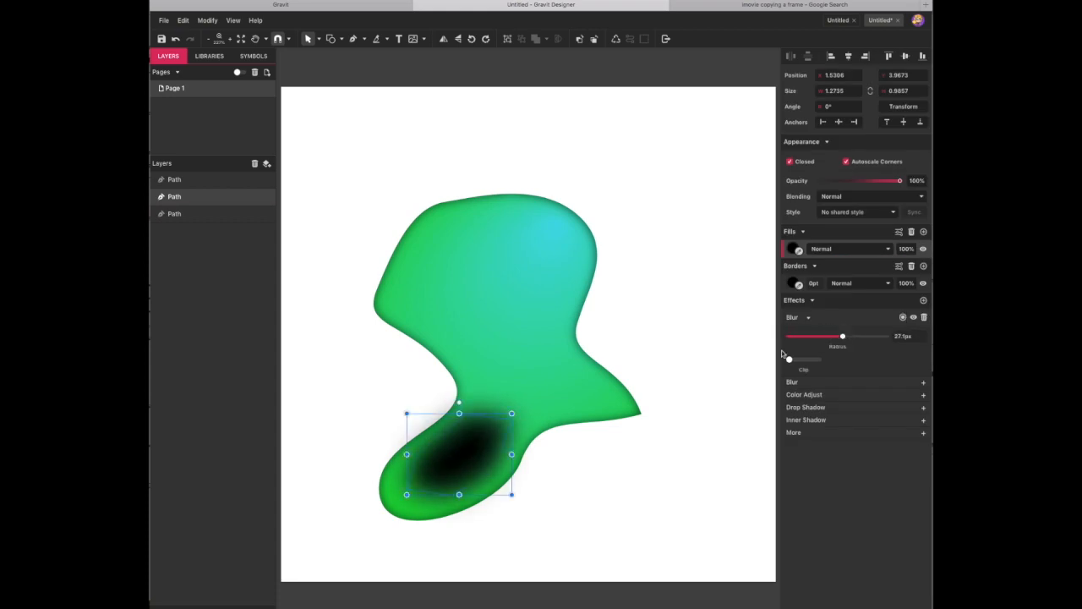
# Reposition the blurred black shape so it sits centred in the green shape's lower lobe
pyautogui.moveTo(469, 444)
pyautogui.mouseDown()
pyautogui.moveTo(449, 439)
pyautogui.moveTo(454, 453)
pyautogui.mouseUp()
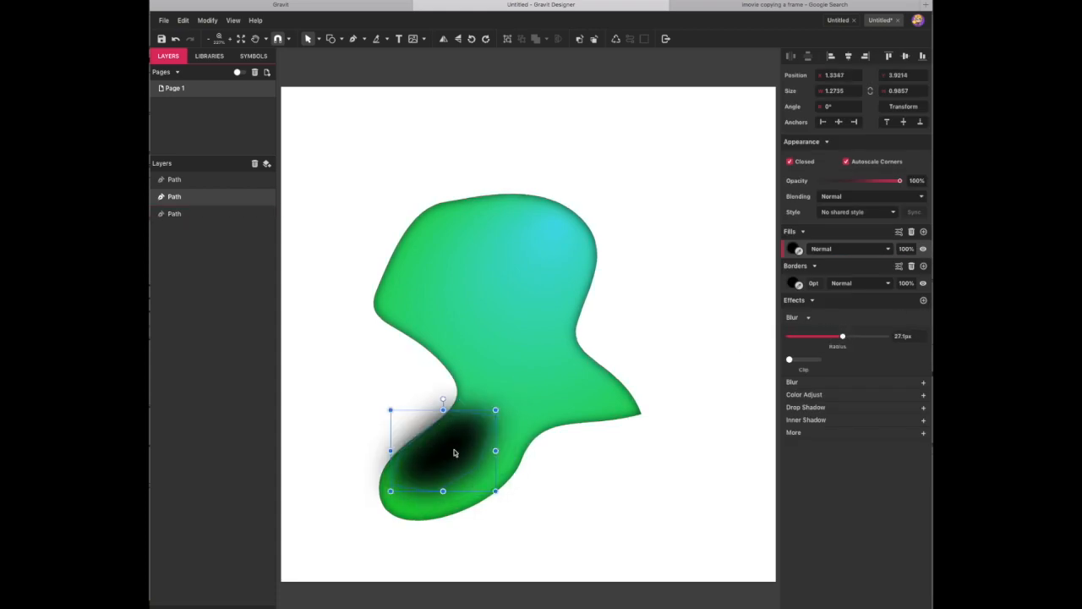
pyautogui.click(358, 464)
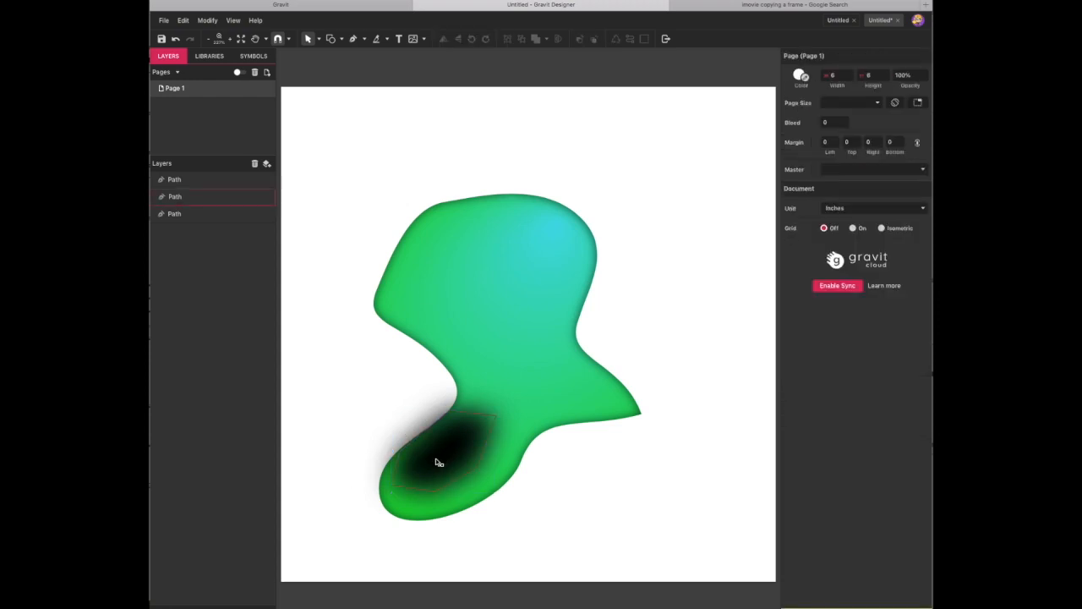
pyautogui.click(442, 449)
pyautogui.click(438, 86)
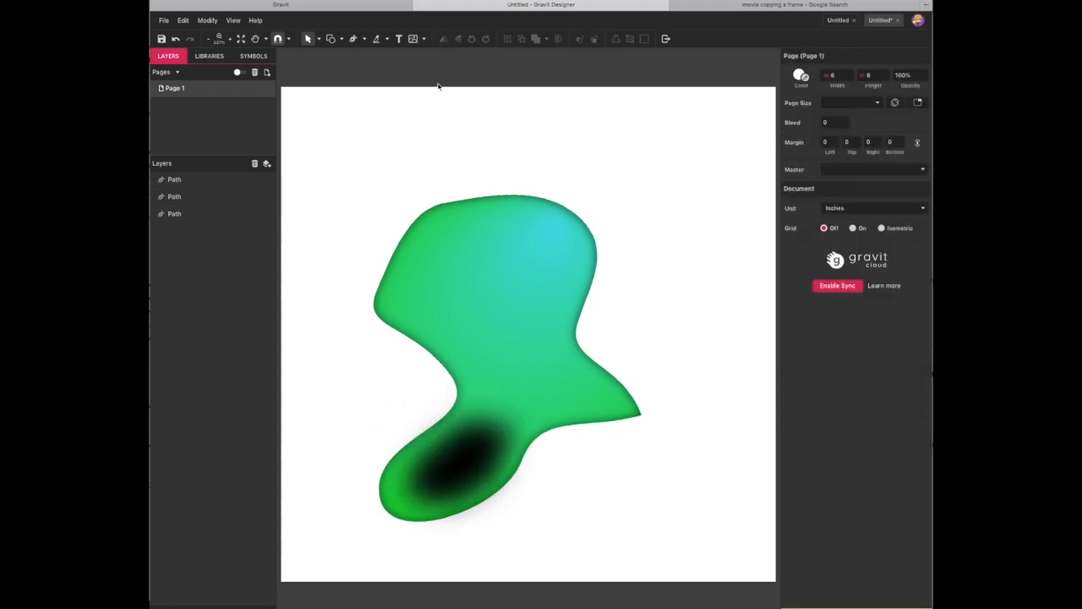
# Draw a small closed four-sided Pen path, about 0.51 × 0.45 in, in the middle of the black spot
pyautogui.click(353, 39)
pyautogui.click(442, 458)
pyautogui.click(438, 478)
pyautogui.click(468, 469)
pyautogui.click(479, 441)
pyautogui.click(442, 457)
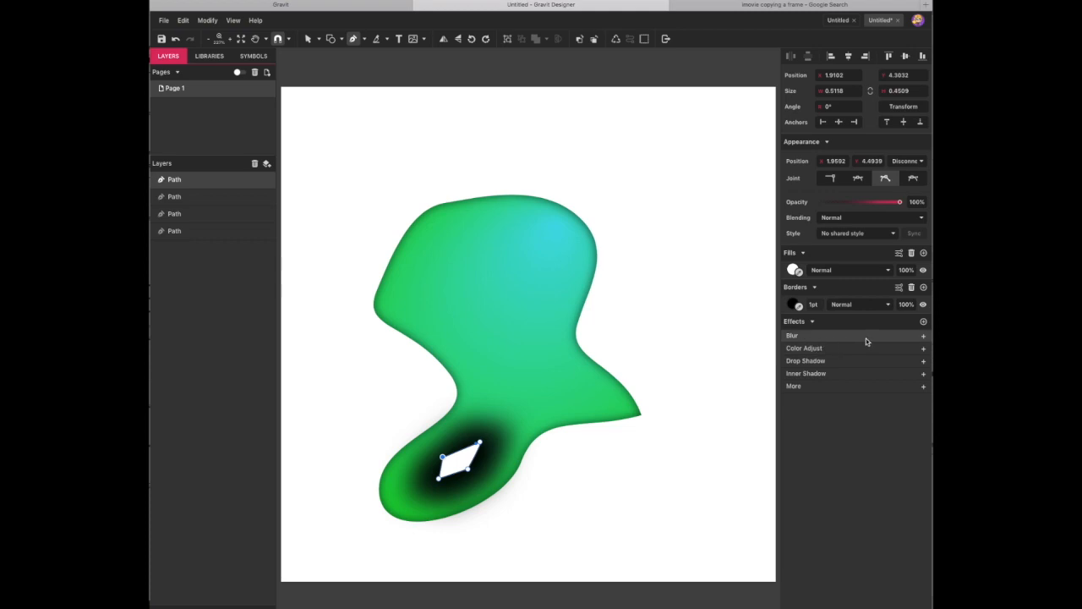
# Add a Blur effect to the small white path with a radius of 16.2 px and deselect it
pyautogui.click(922, 335)
pyautogui.moveTo(798, 357); pyautogui.dragTo(820, 357)
pyautogui.click(308, 39)
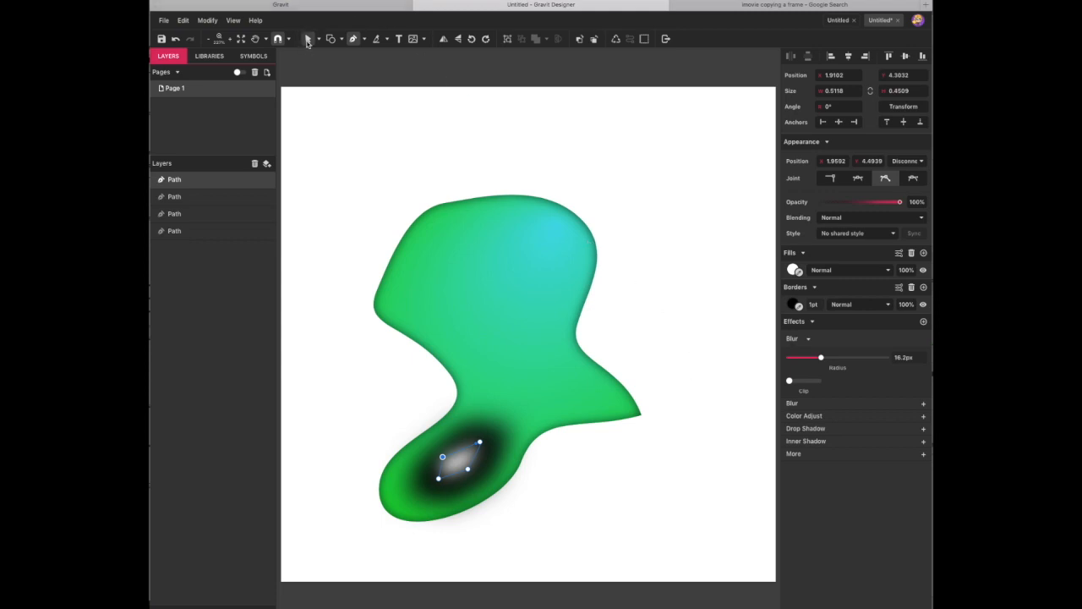
pyautogui.click(662, 318)
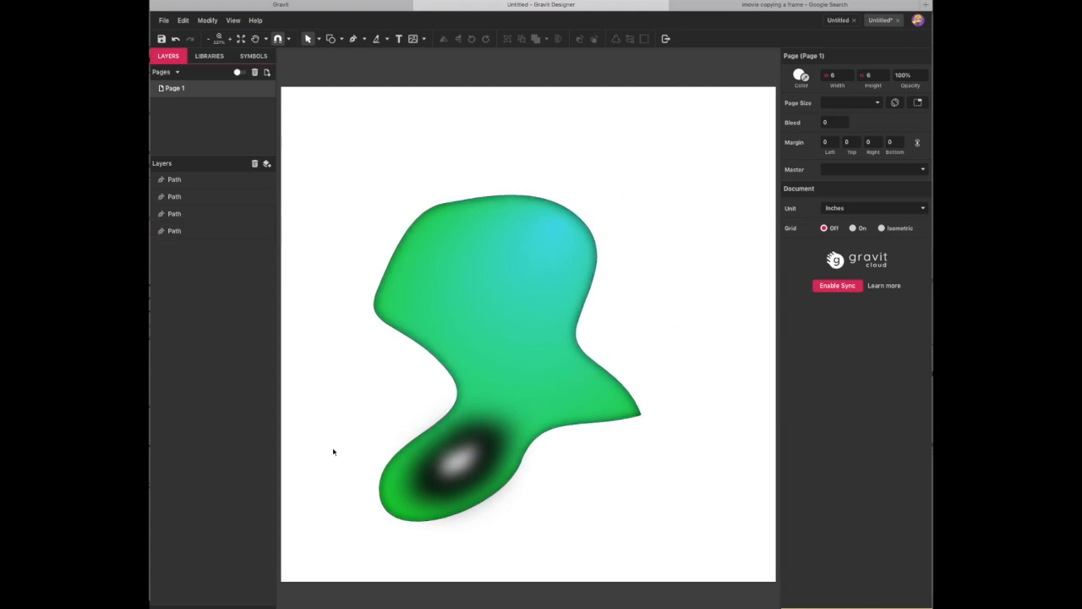
# Add a Drop Shadow effect to the large green shape and colour the shadow dark red
pyautogui.click(557, 302)
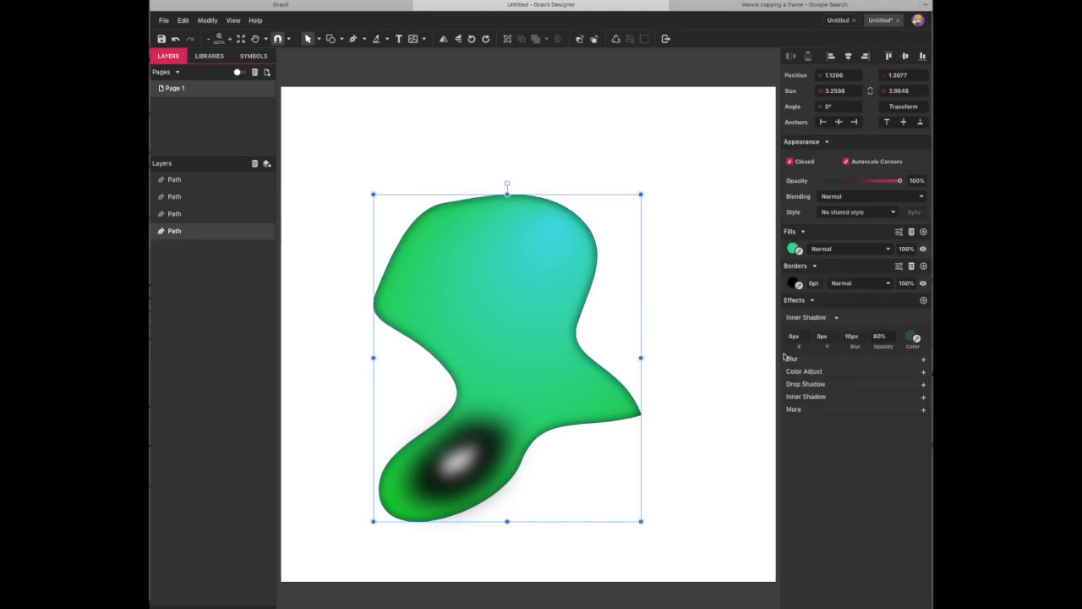
pyautogui.click(909, 384)
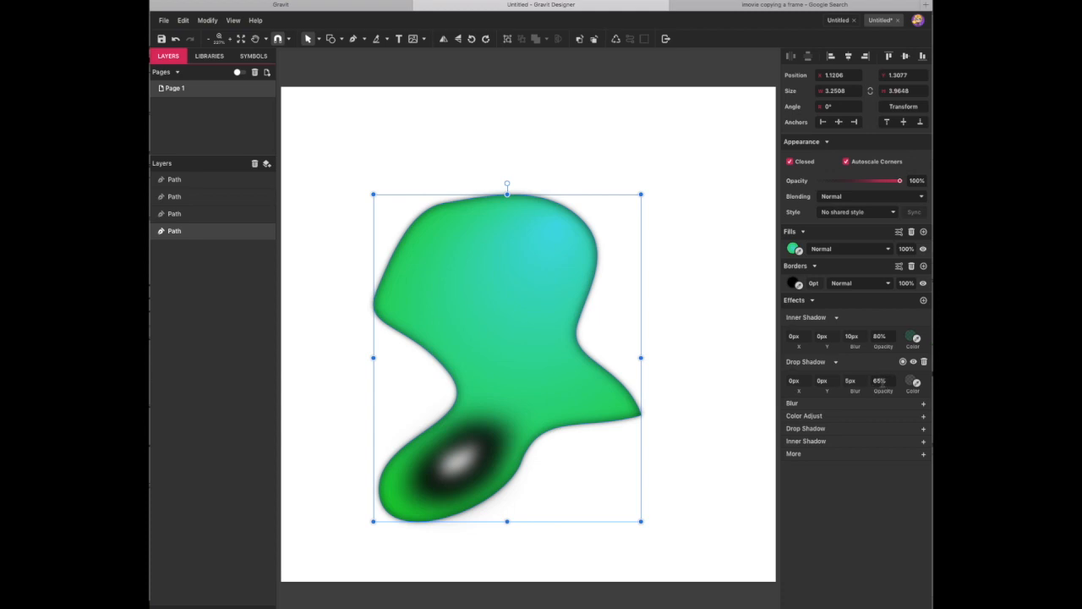
pyautogui.click(910, 384)
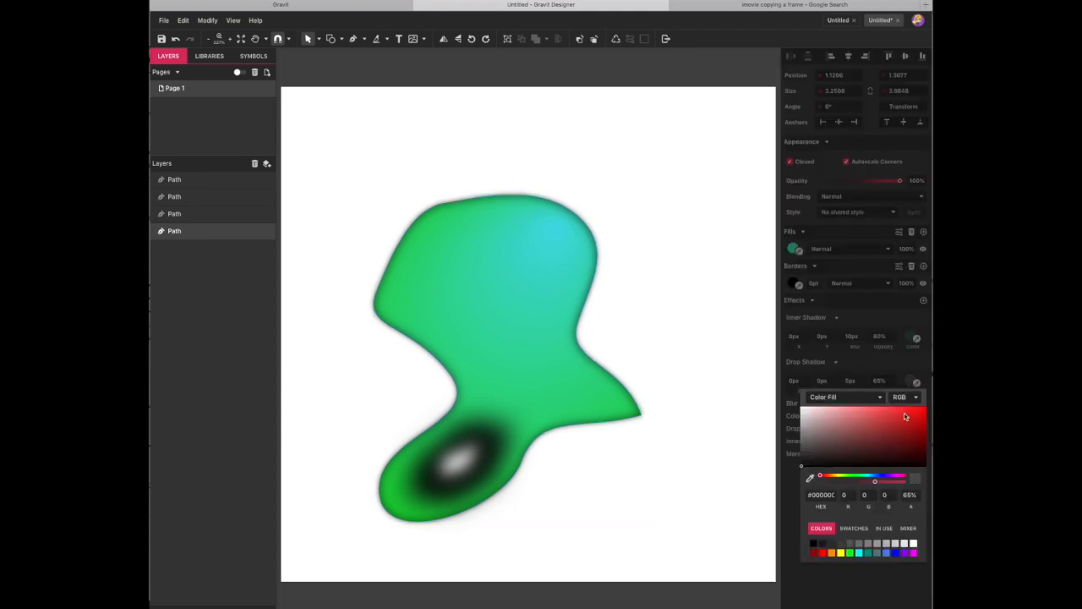
pyautogui.click(910, 427)
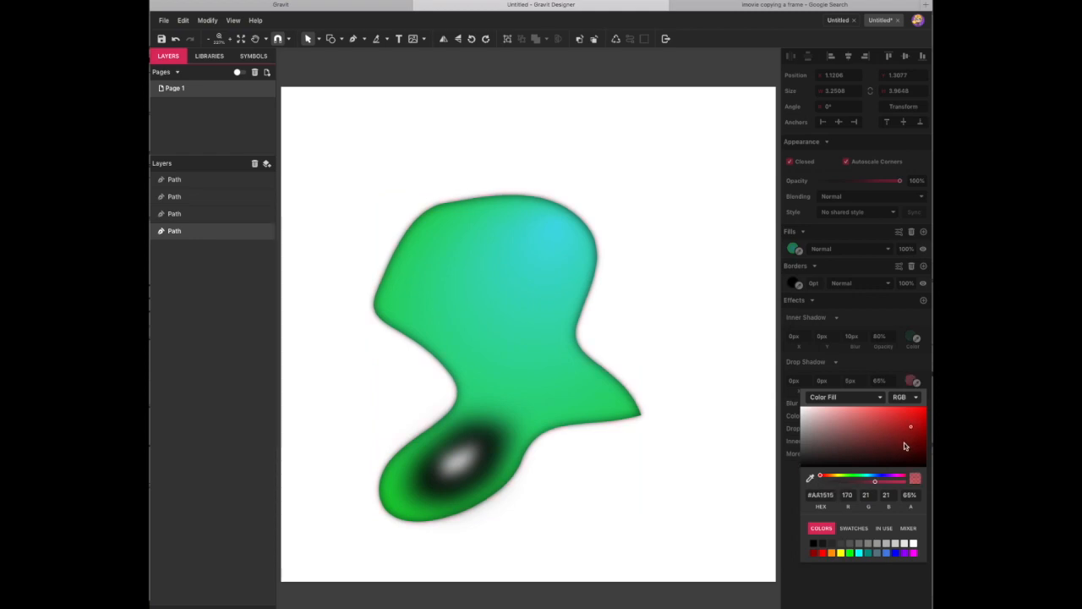
pyautogui.click(917, 437)
pyautogui.click(795, 475)
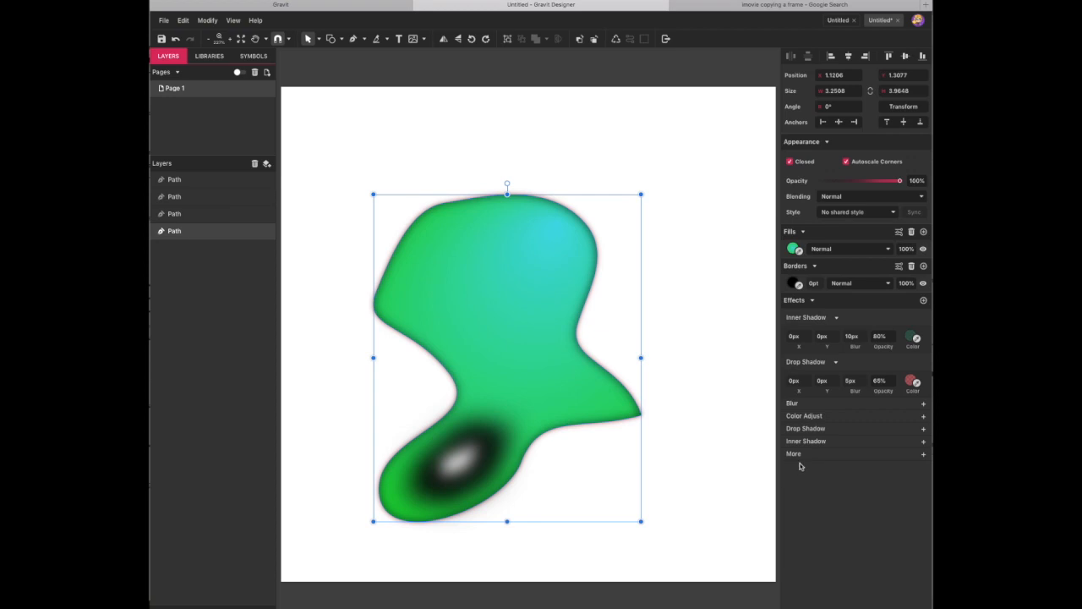
# Set the drop shadow's blur to 15 px and its X and Y offsets to 10 px each
pyautogui.click(848, 382)
pyautogui.write('16')
pyautogui.press('Return')
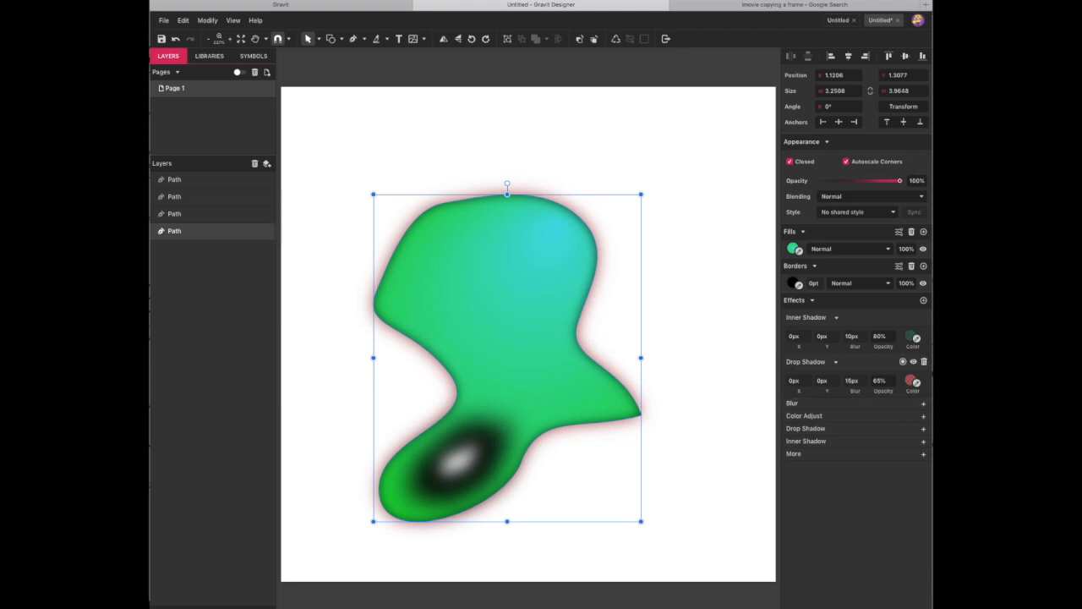
pyautogui.click(822, 380)
pyautogui.write('10')
pyautogui.click(795, 380)
pyautogui.write('10')
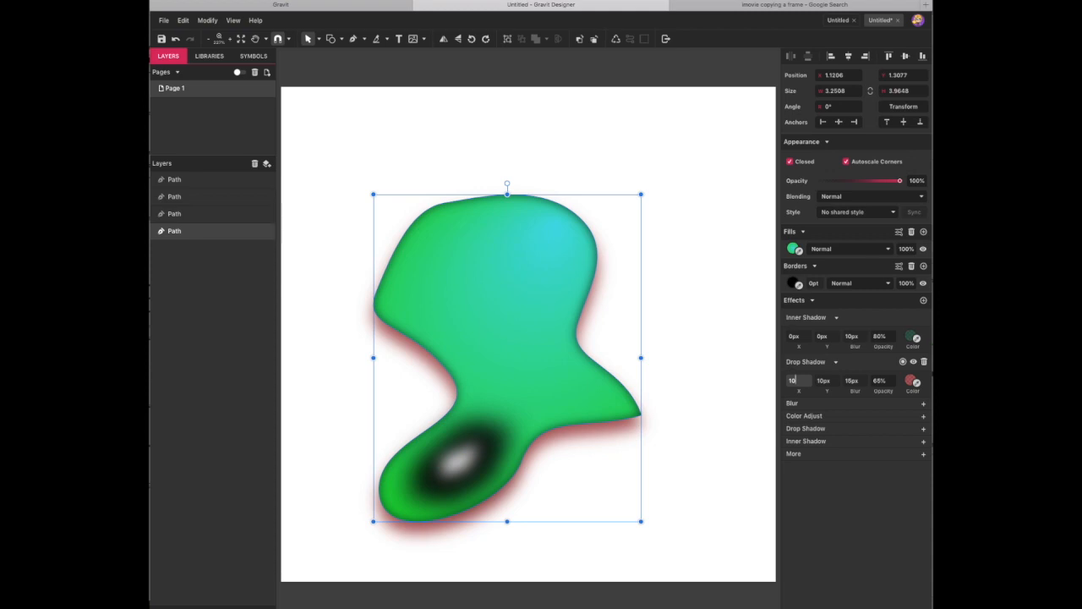
pyautogui.press('Return')
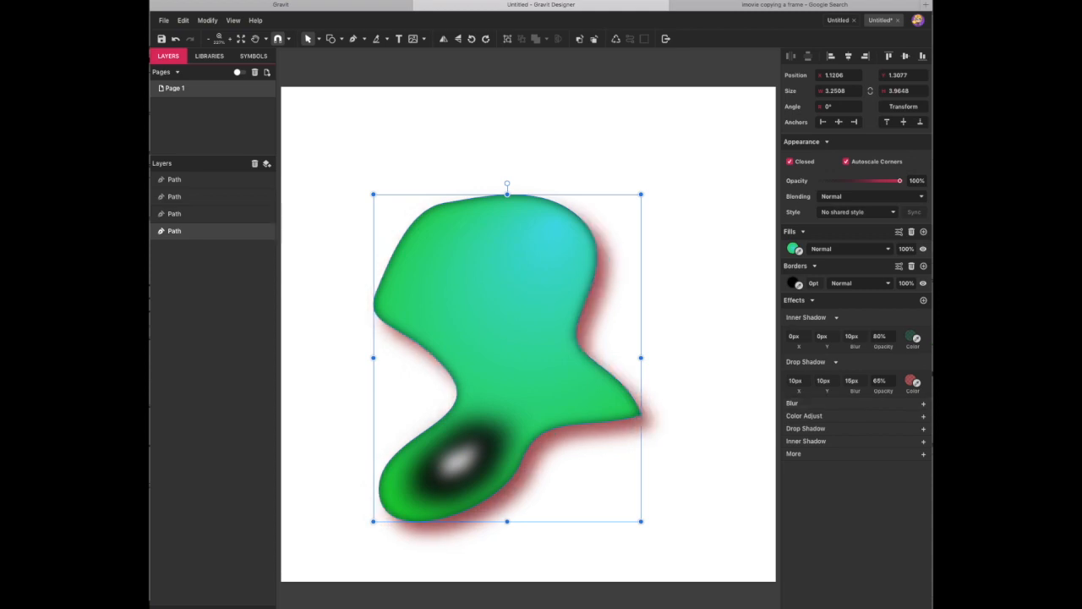
pyautogui.press('Escape')
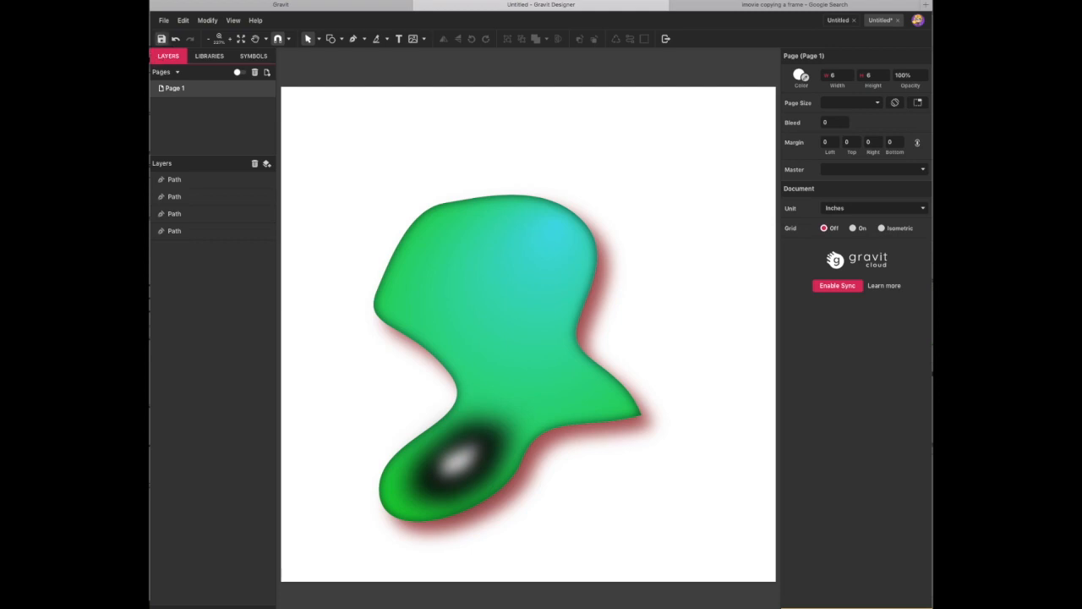
# Save the design to the cloud under the name "blob"
pyautogui.click(162, 38)
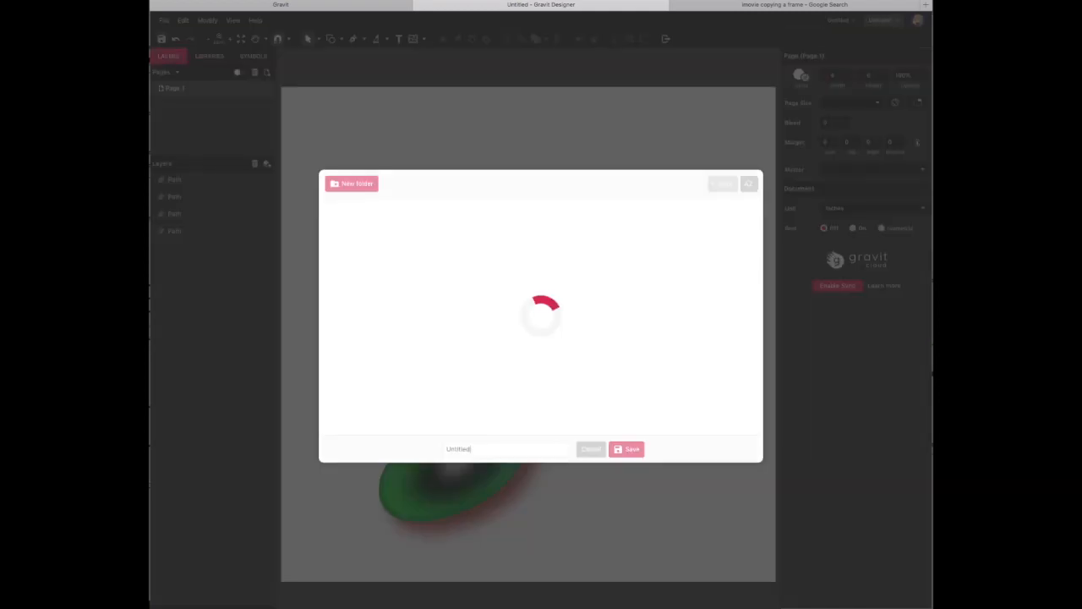
pyautogui.moveTo(472, 449); pyautogui.dragTo(444, 449)
pyautogui.write('blob')
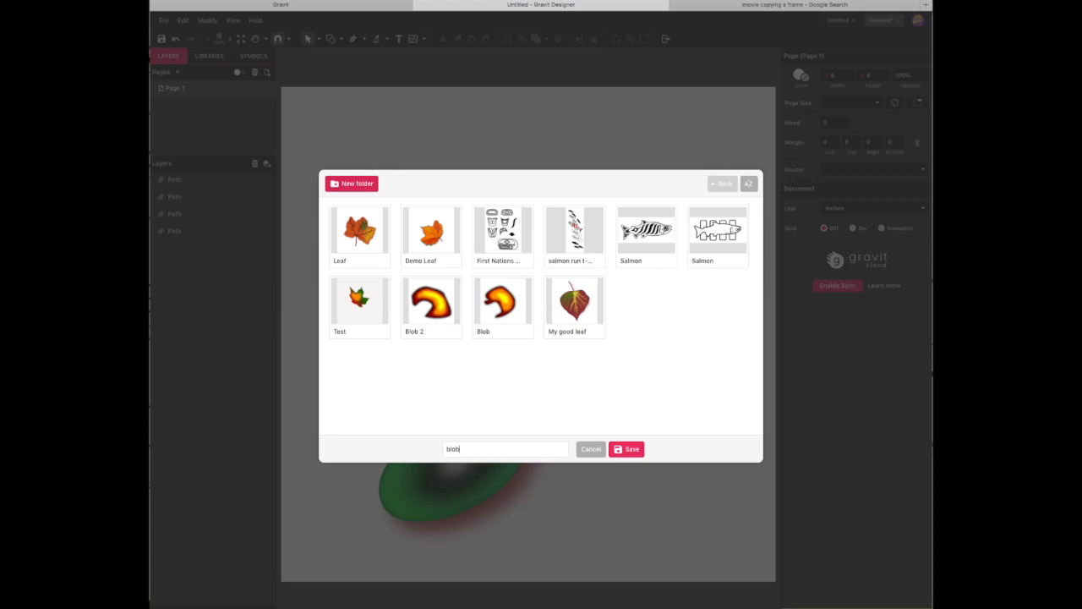
pyautogui.press('Return')
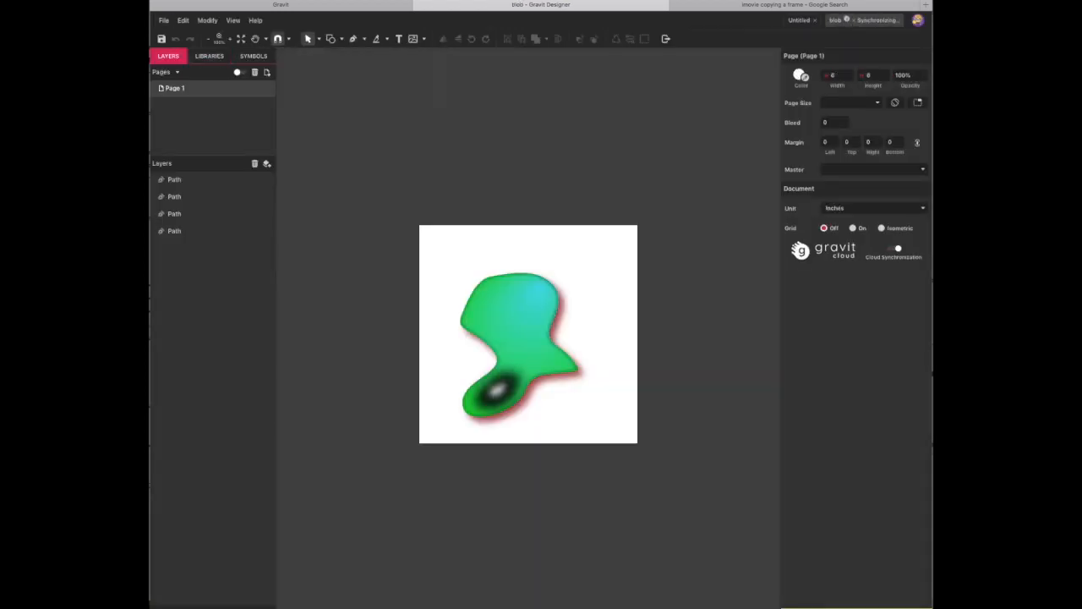
# Export the canvas as a PNG at 1x size with a transparent background
pyautogui.click(163, 19)
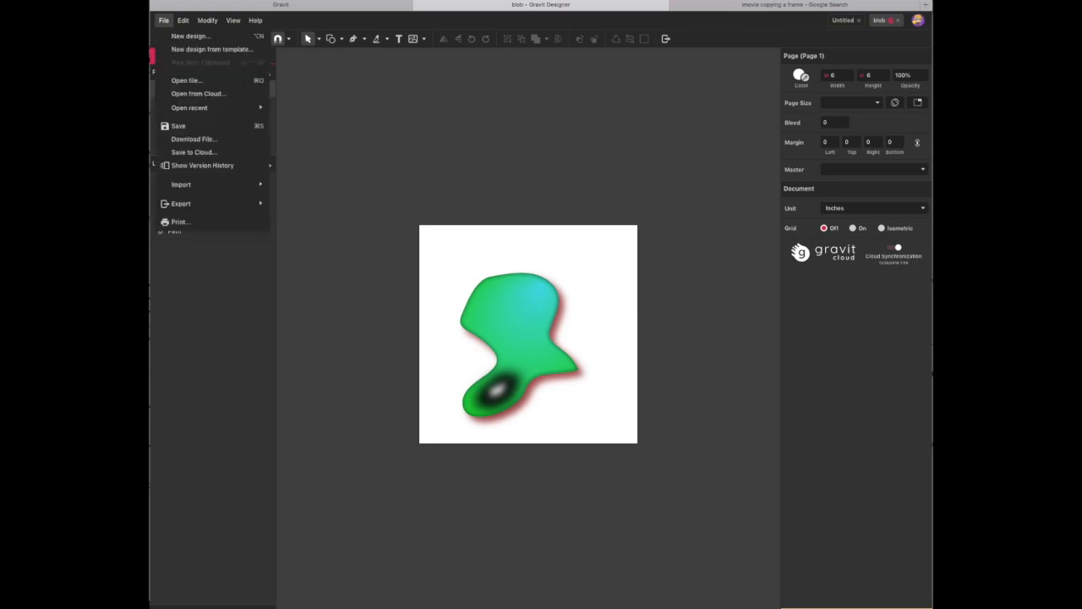
pyautogui.moveTo(181, 203)
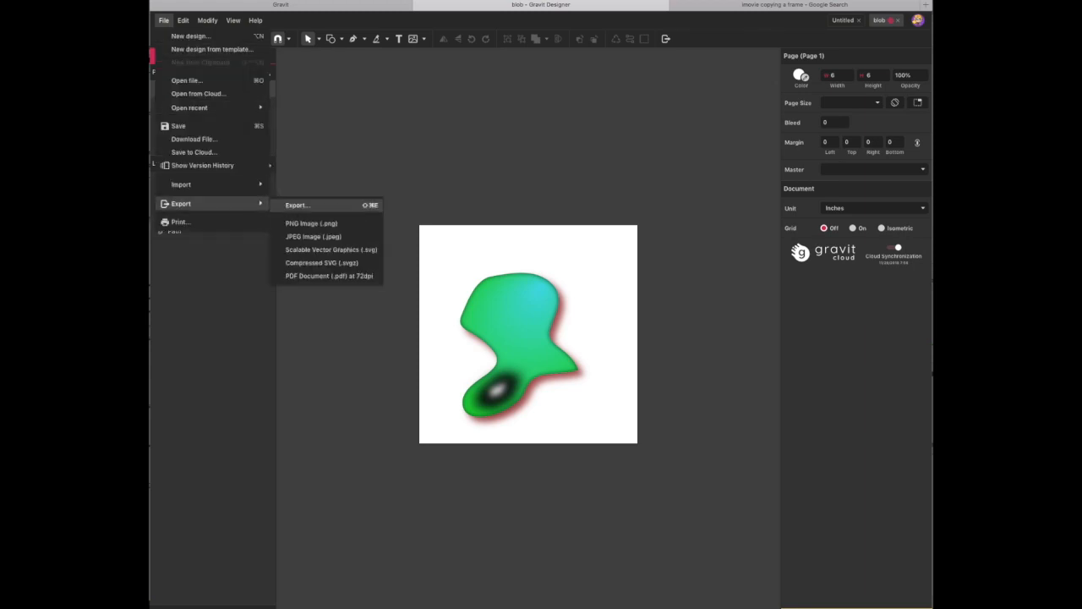
pyautogui.click(297, 205)
pyautogui.click(290, 160)
pyautogui.click(310, 234)
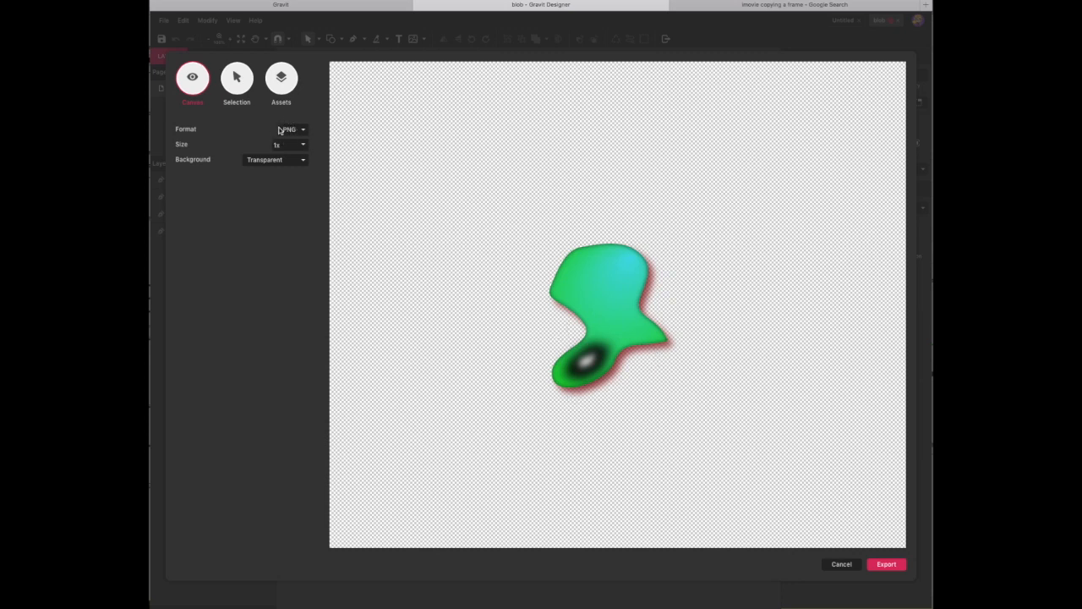
pyautogui.click(887, 565)
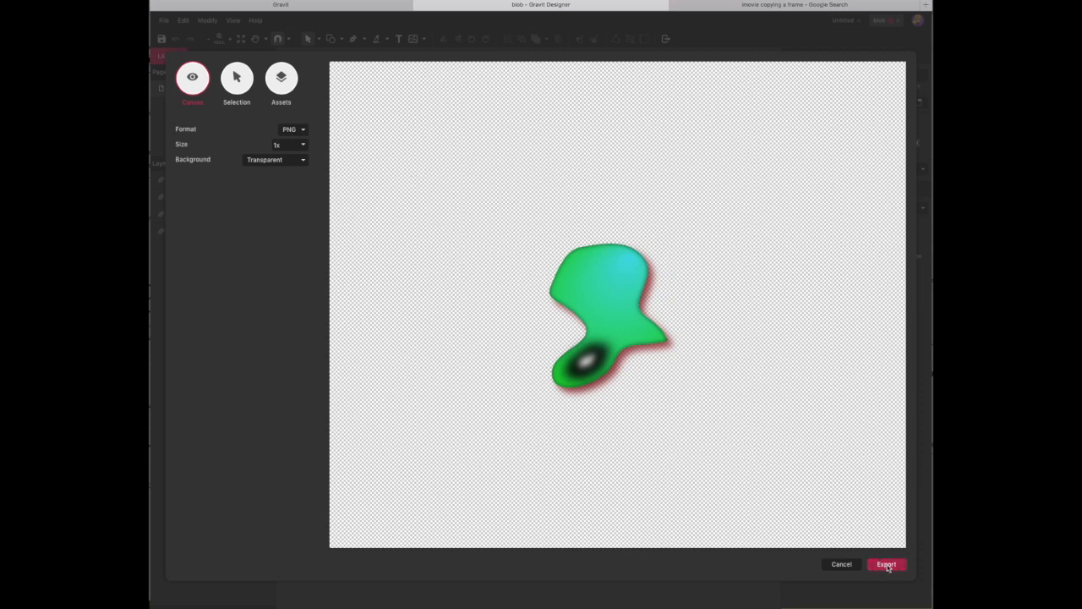